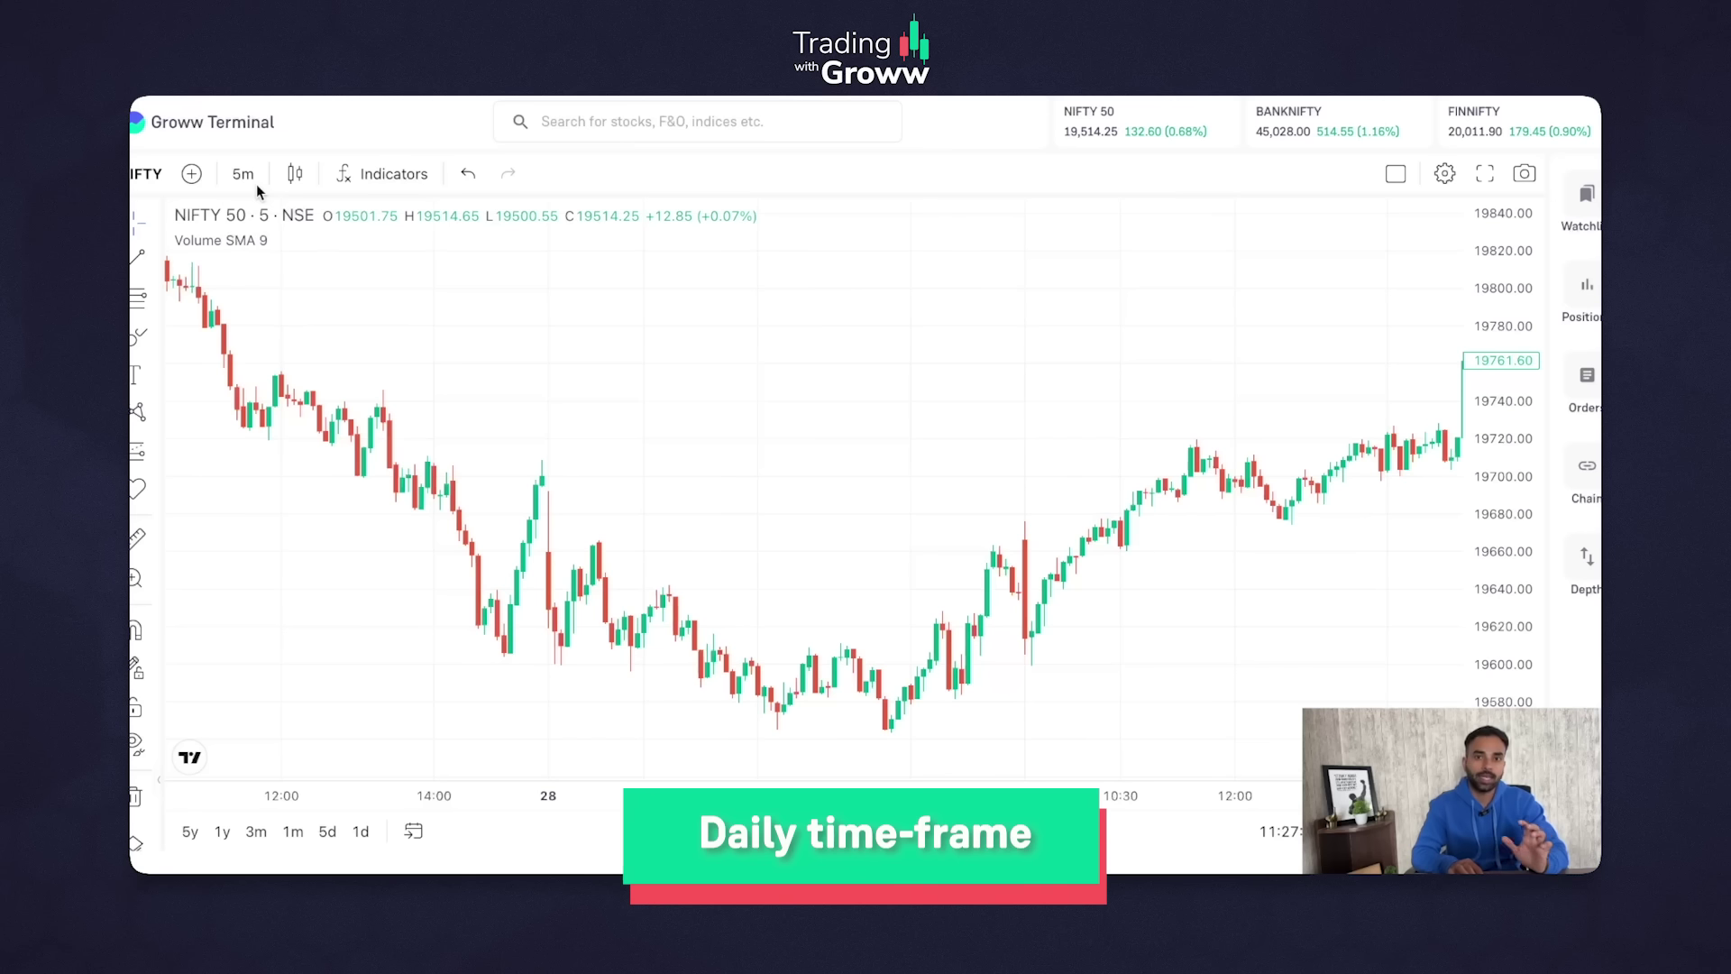
# Set the NIFTY 50 chart to the 1D timeframe and draw an arrow from about 18,978 on 07 Dec '22 to 17,283 on 27 Mar '23
pyautogui.write('1D')
pyautogui.press('Return')
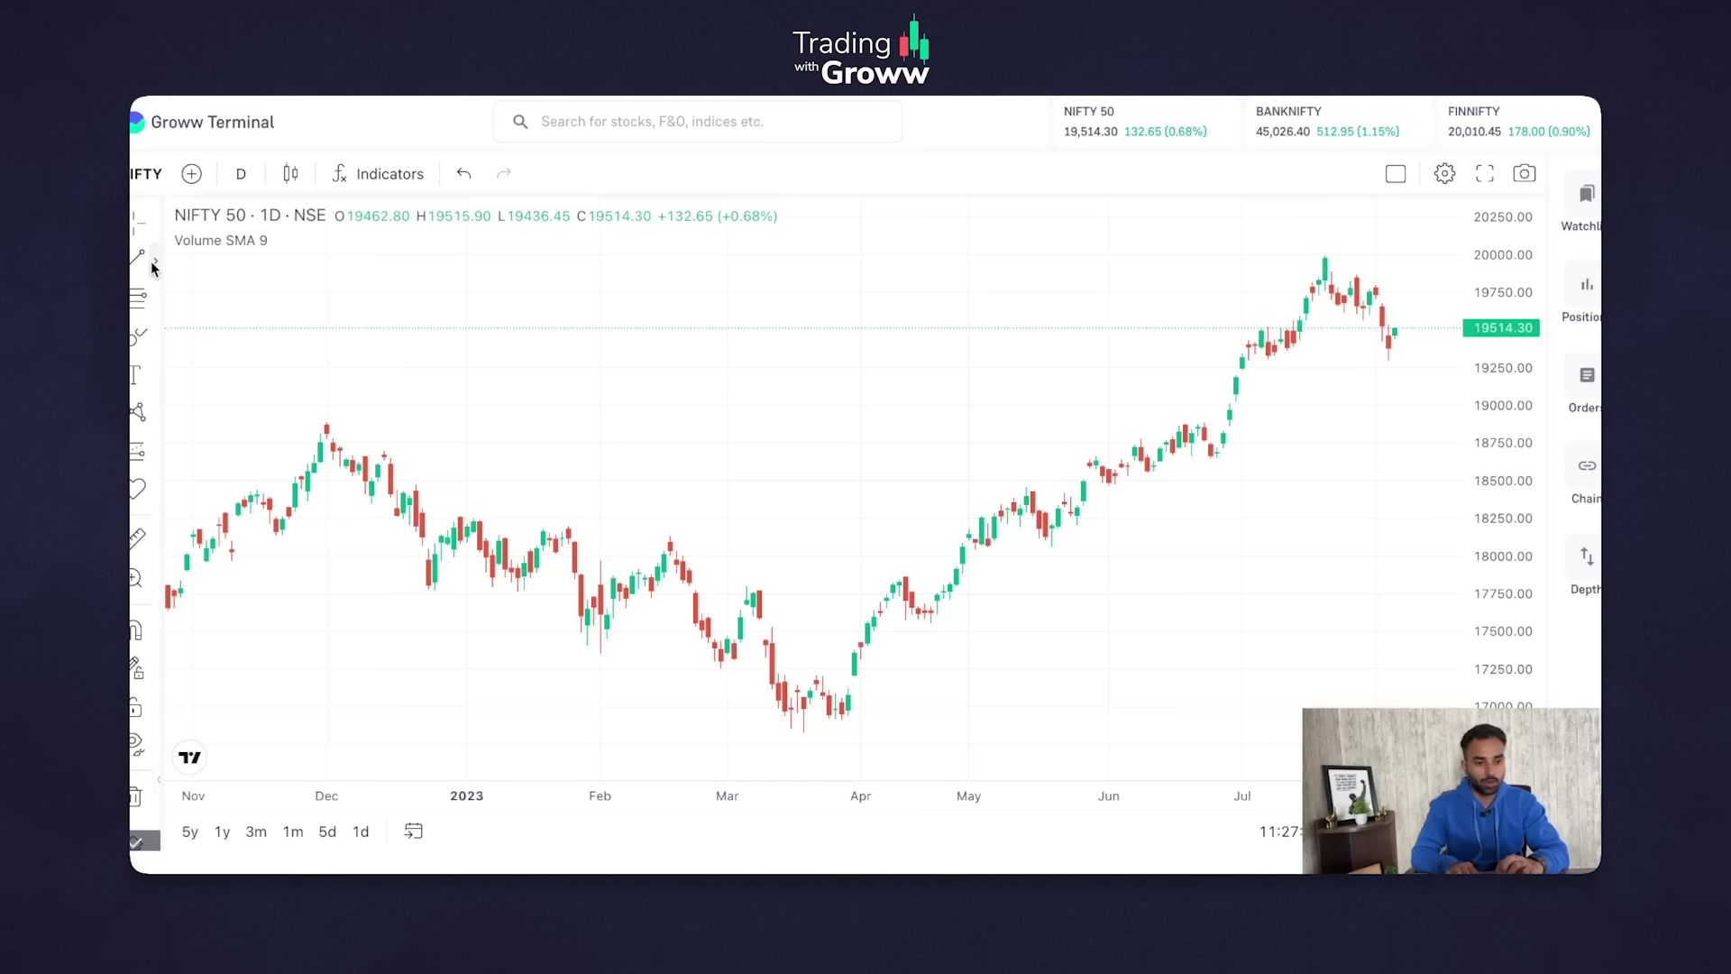
pyautogui.click(154, 265)
pyautogui.click(190, 263)
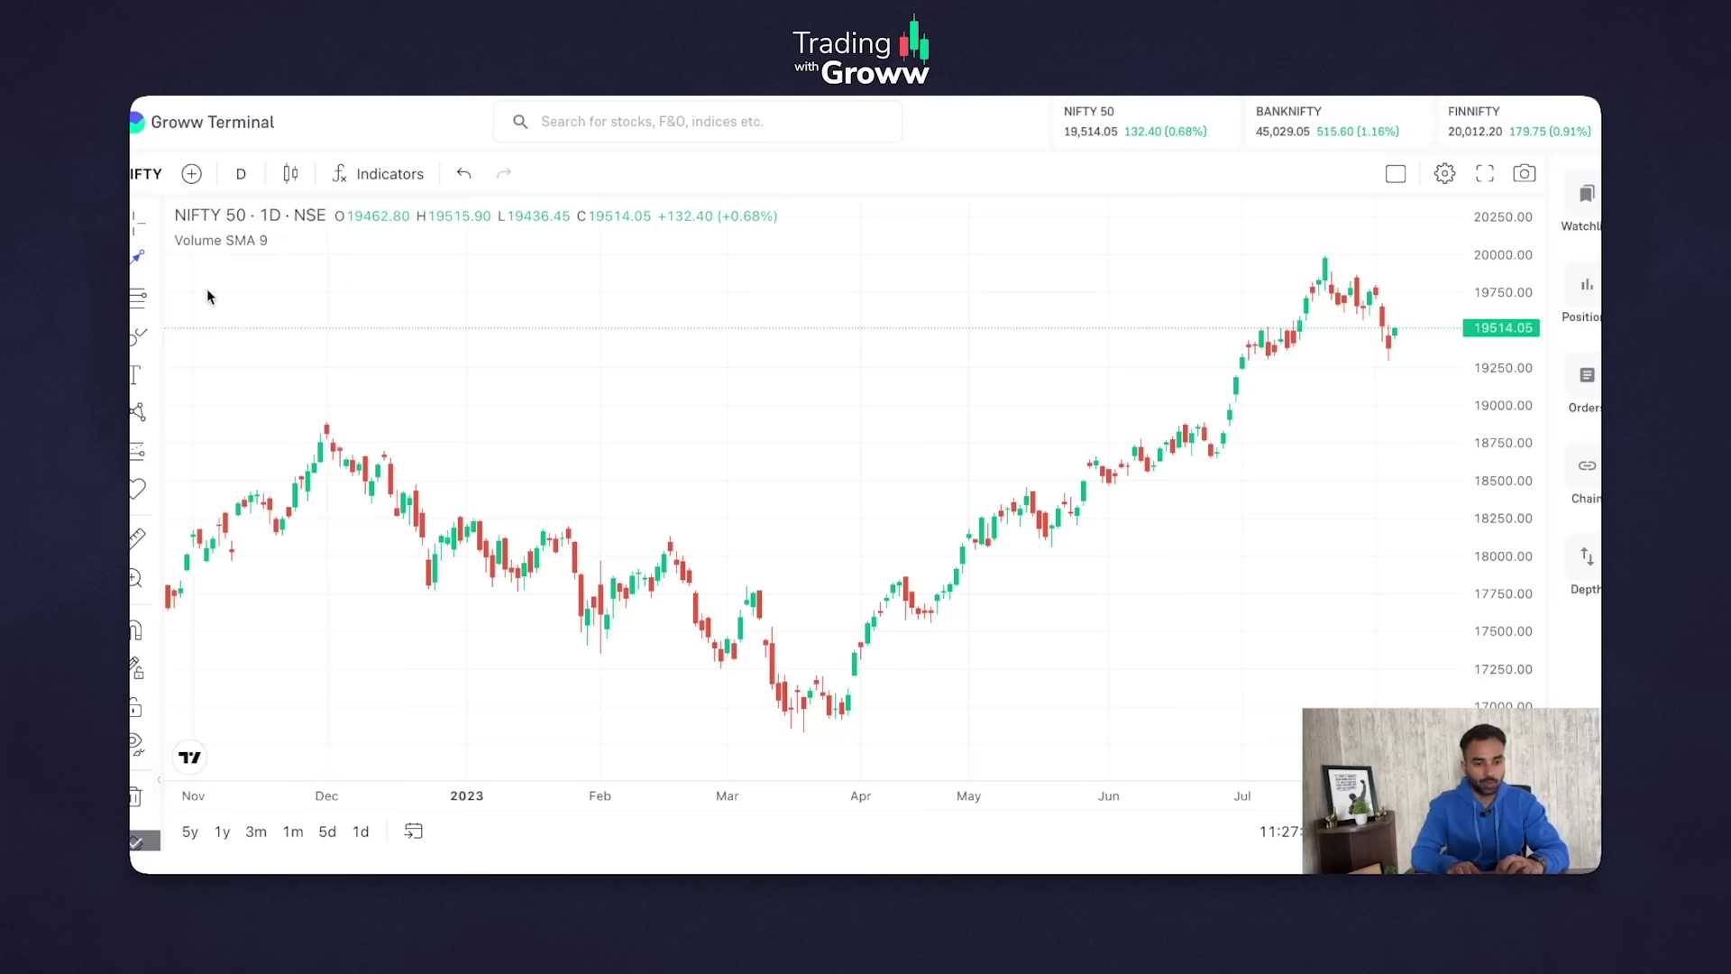
pyautogui.click(352, 408)
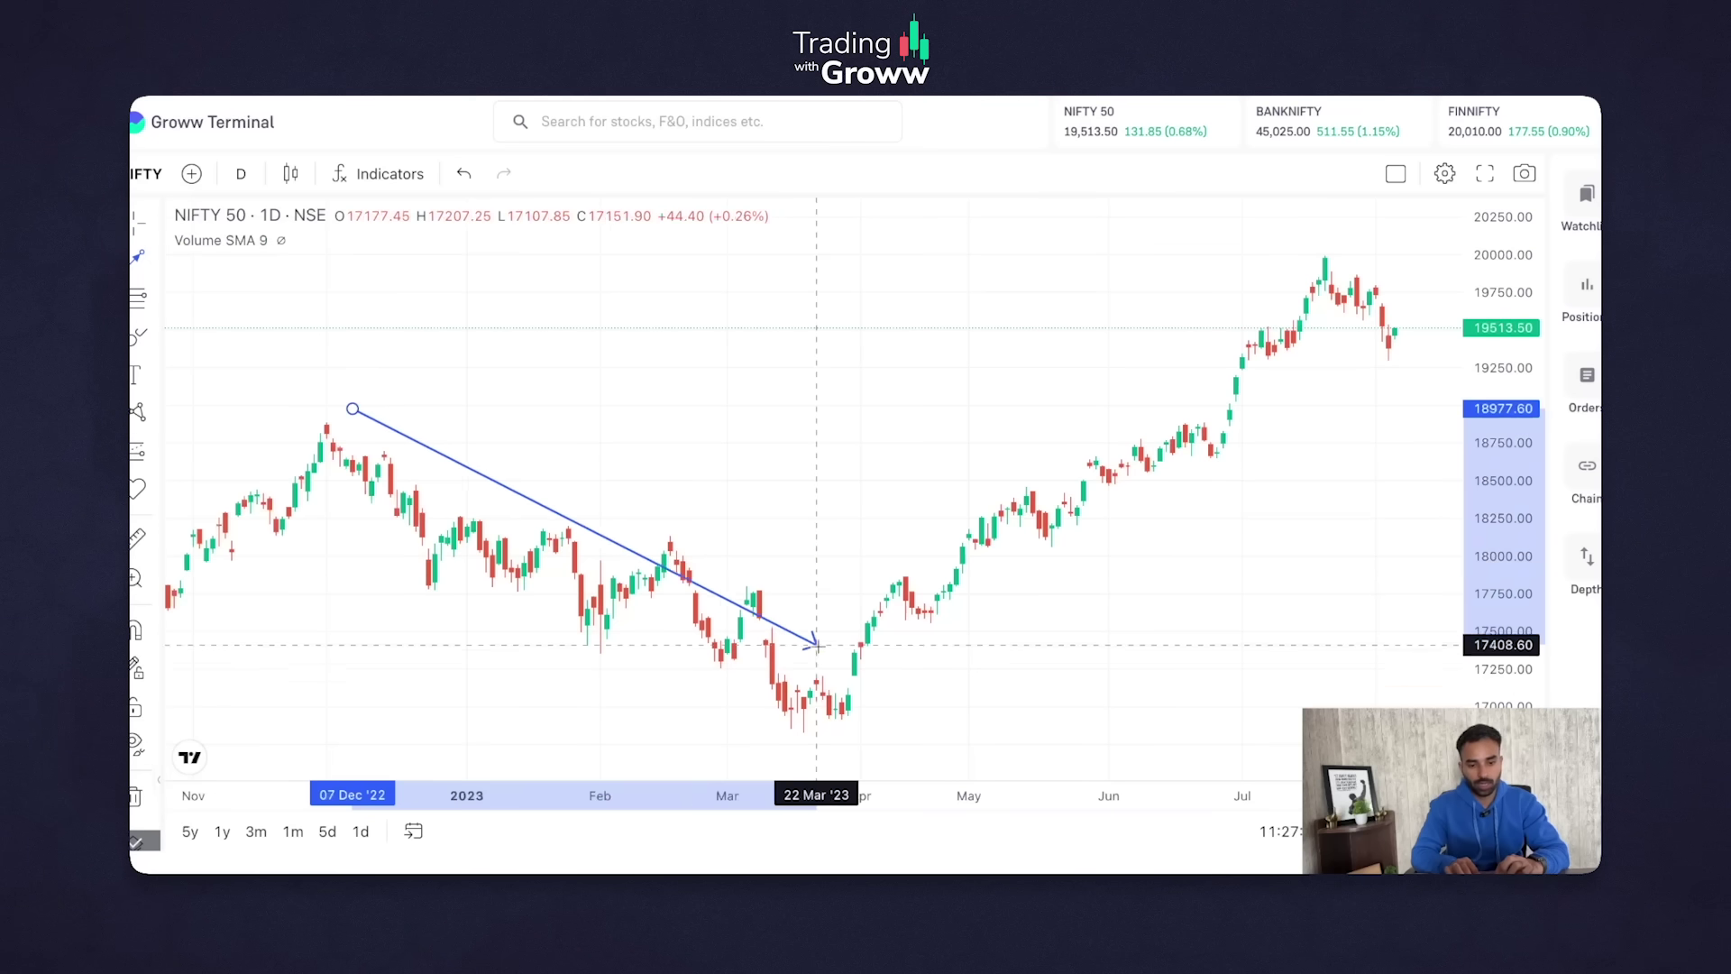
pyautogui.click(834, 664)
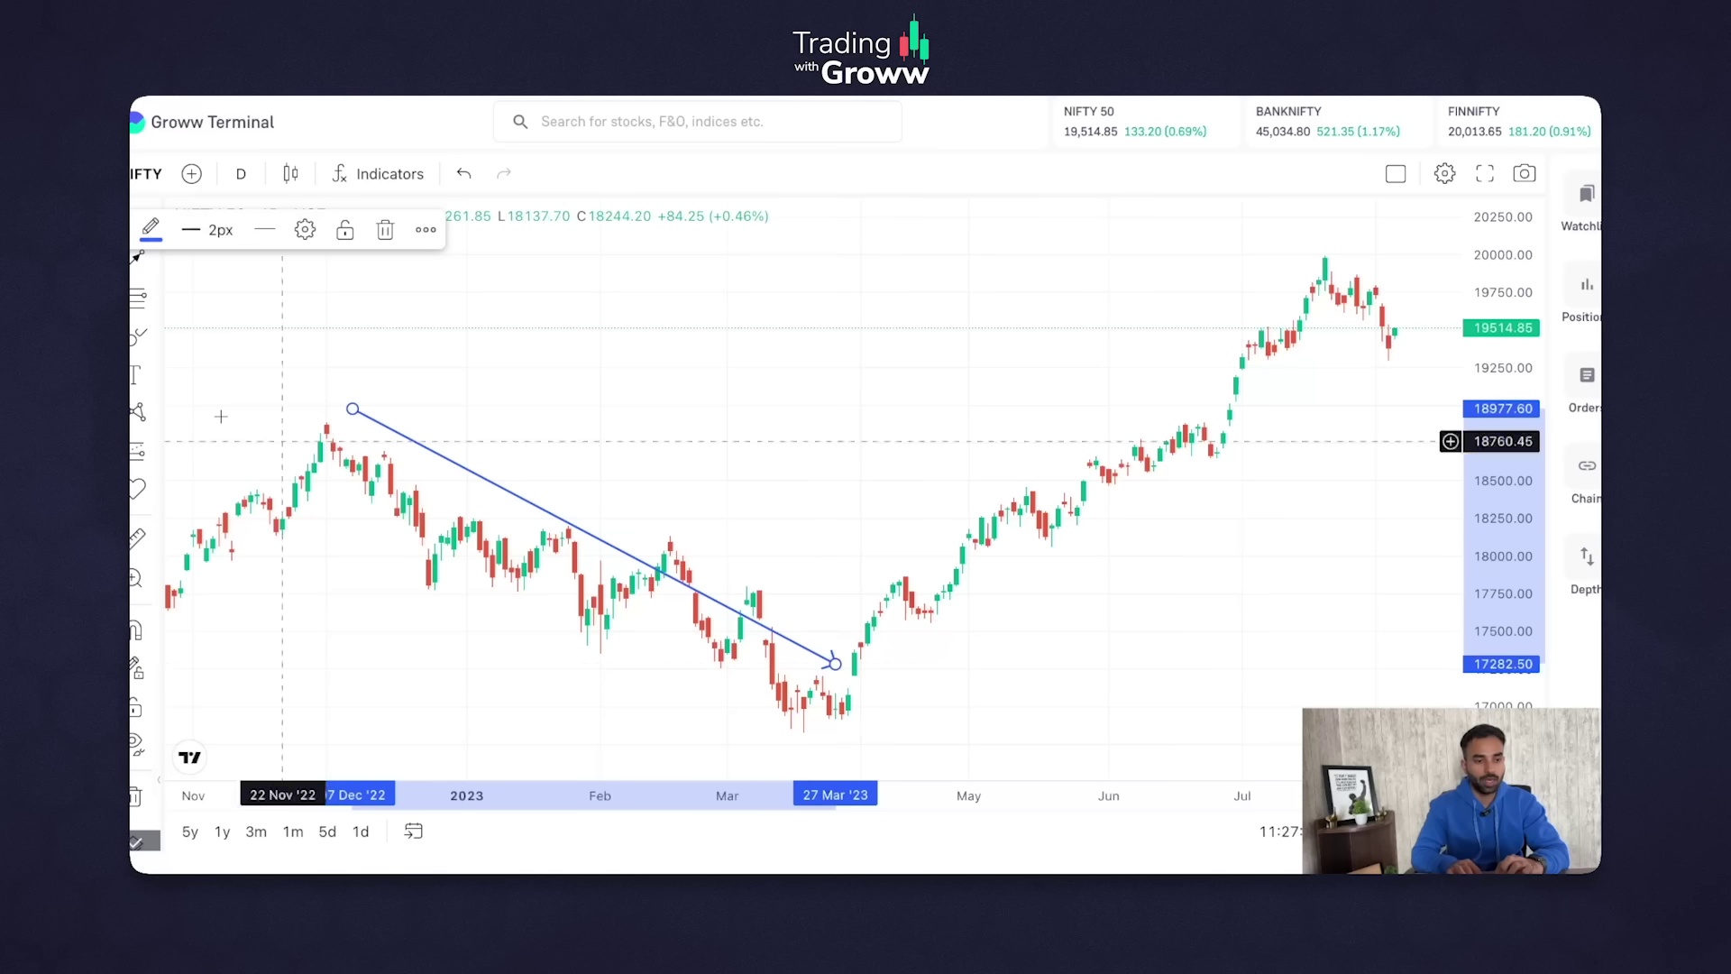
# Draw a second arrow beneath the rising candles, from 05 Apr '23 up to about 19,286 at the latest candles
pyautogui.click(176, 275)
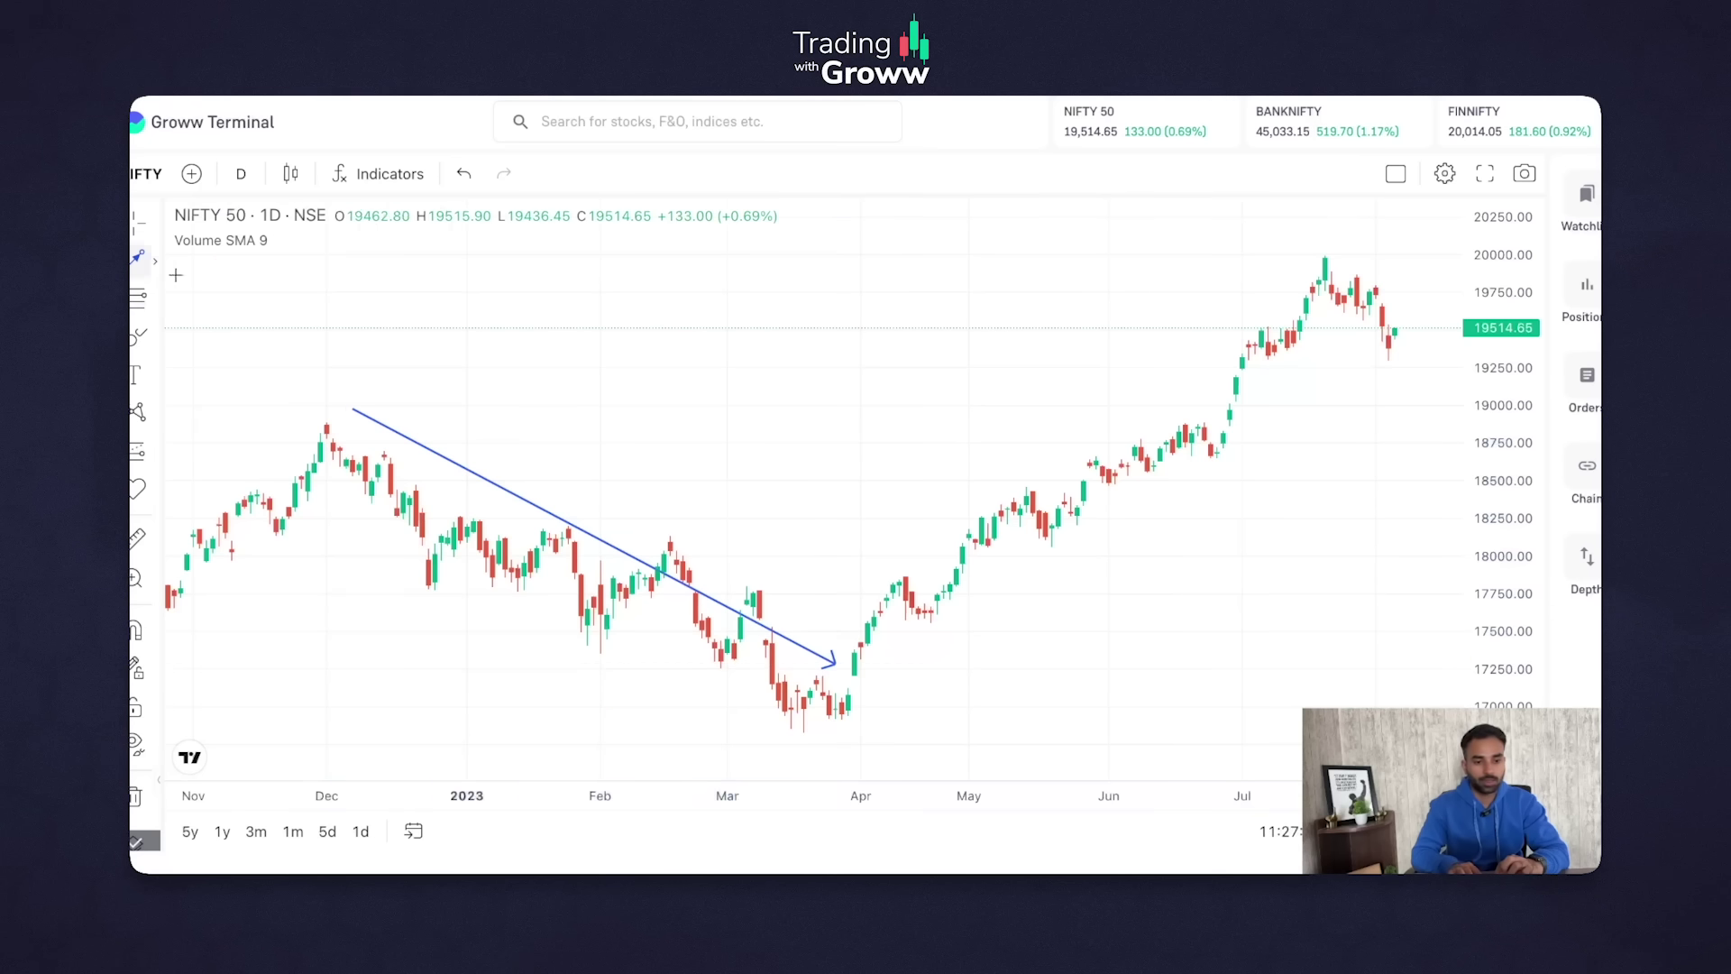
pyautogui.click(867, 709)
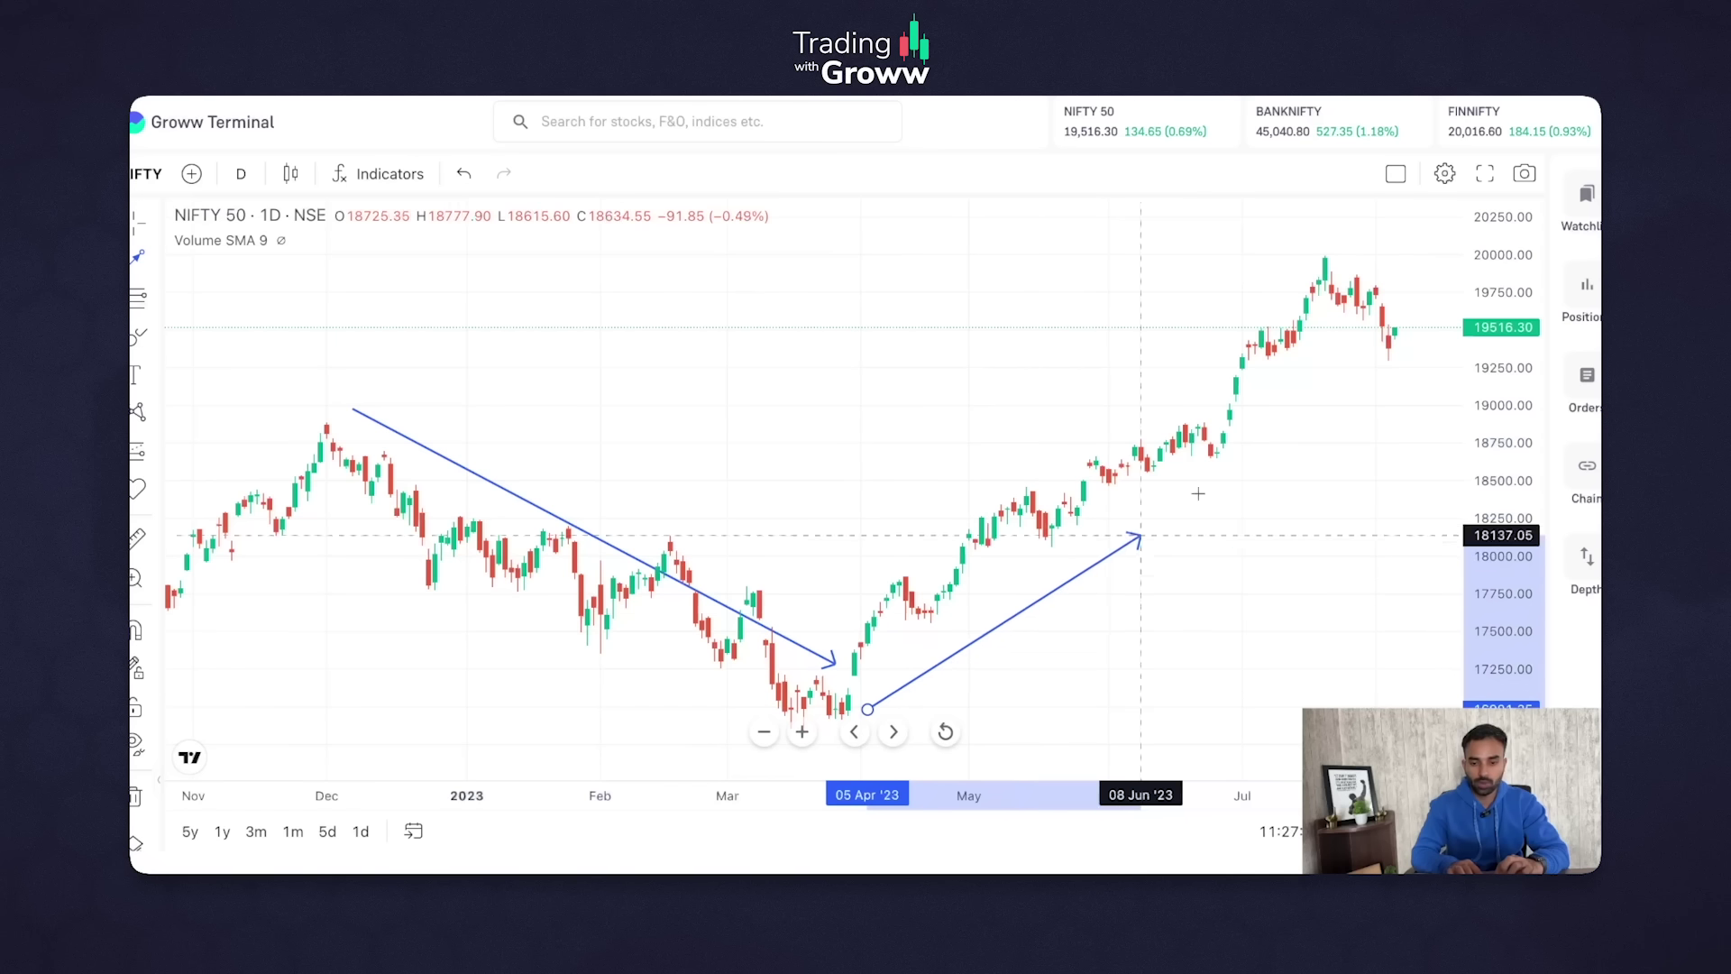
pyautogui.click(1405, 364)
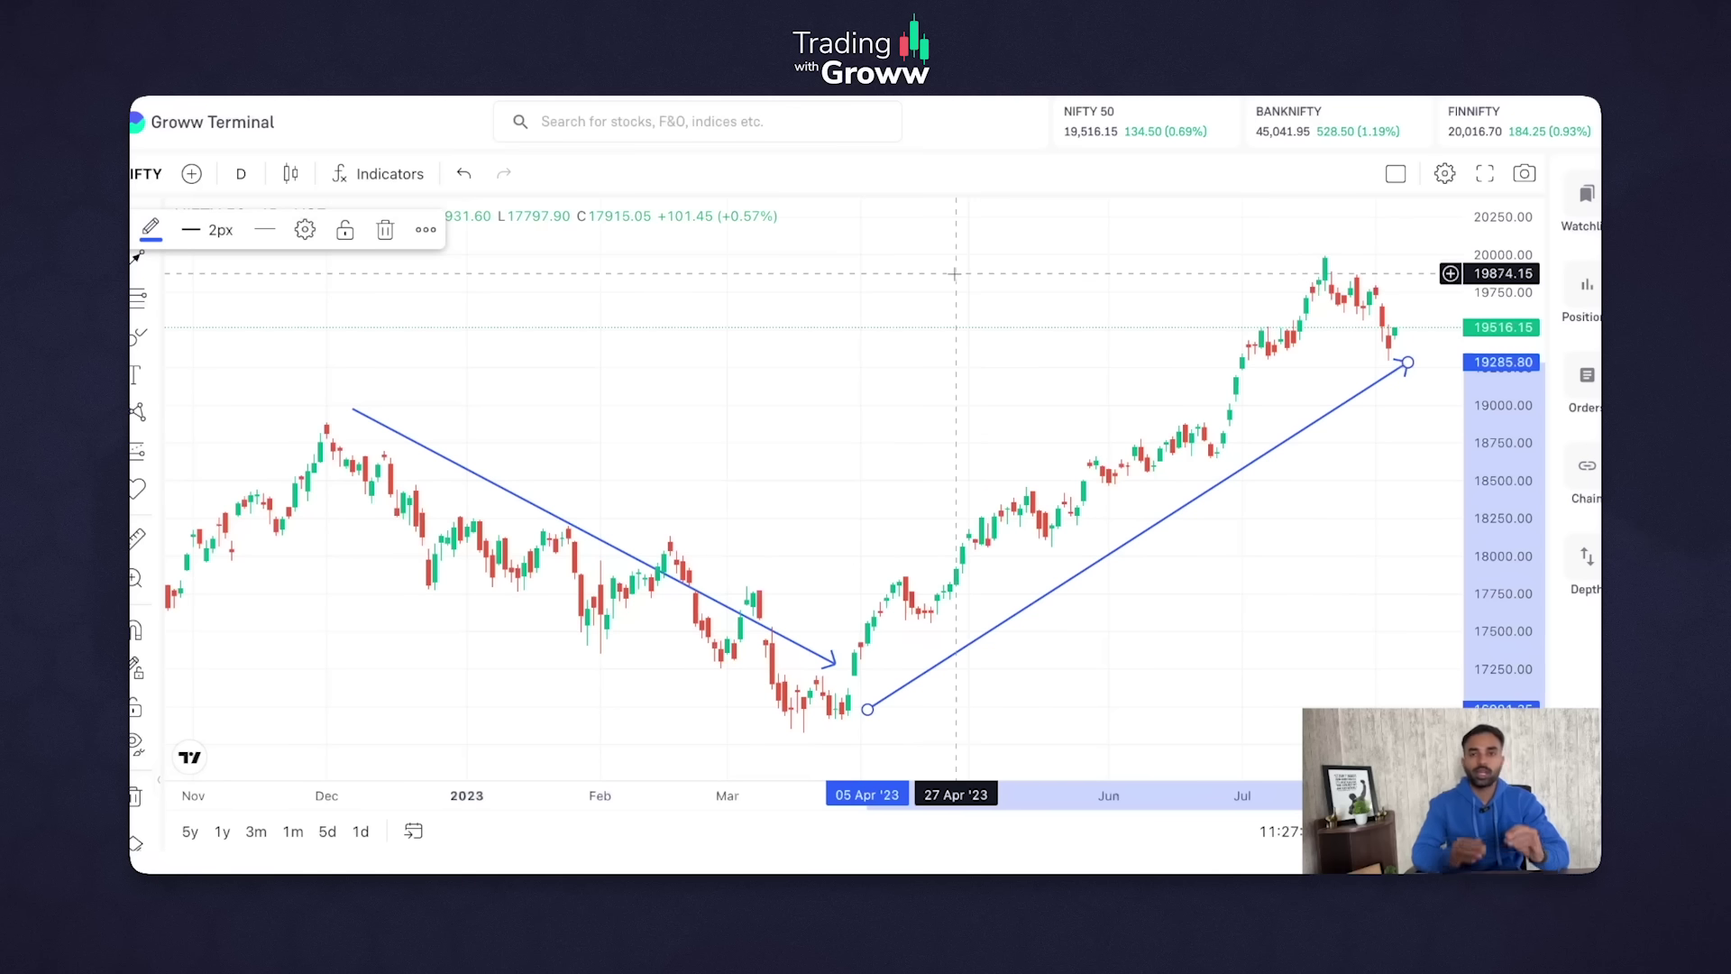
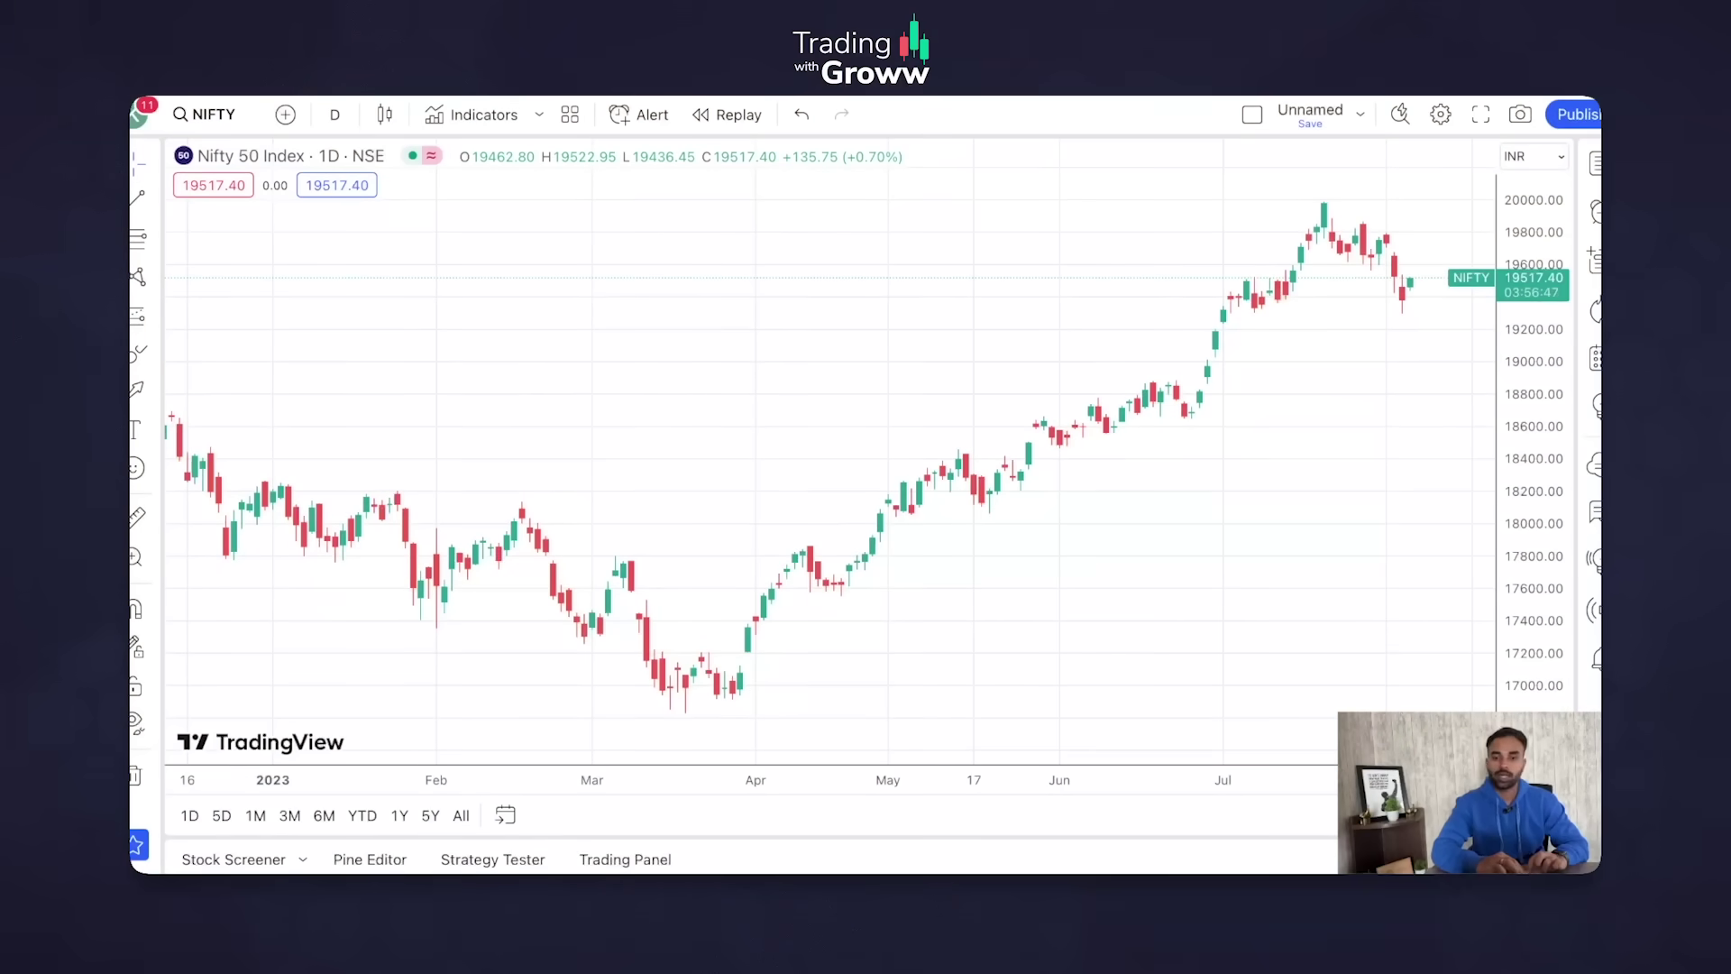
# Add the Donchian Breakout Strategy to the daily NIFTY chart and collapse the strategy results below it
pyautogui.click(485, 116)
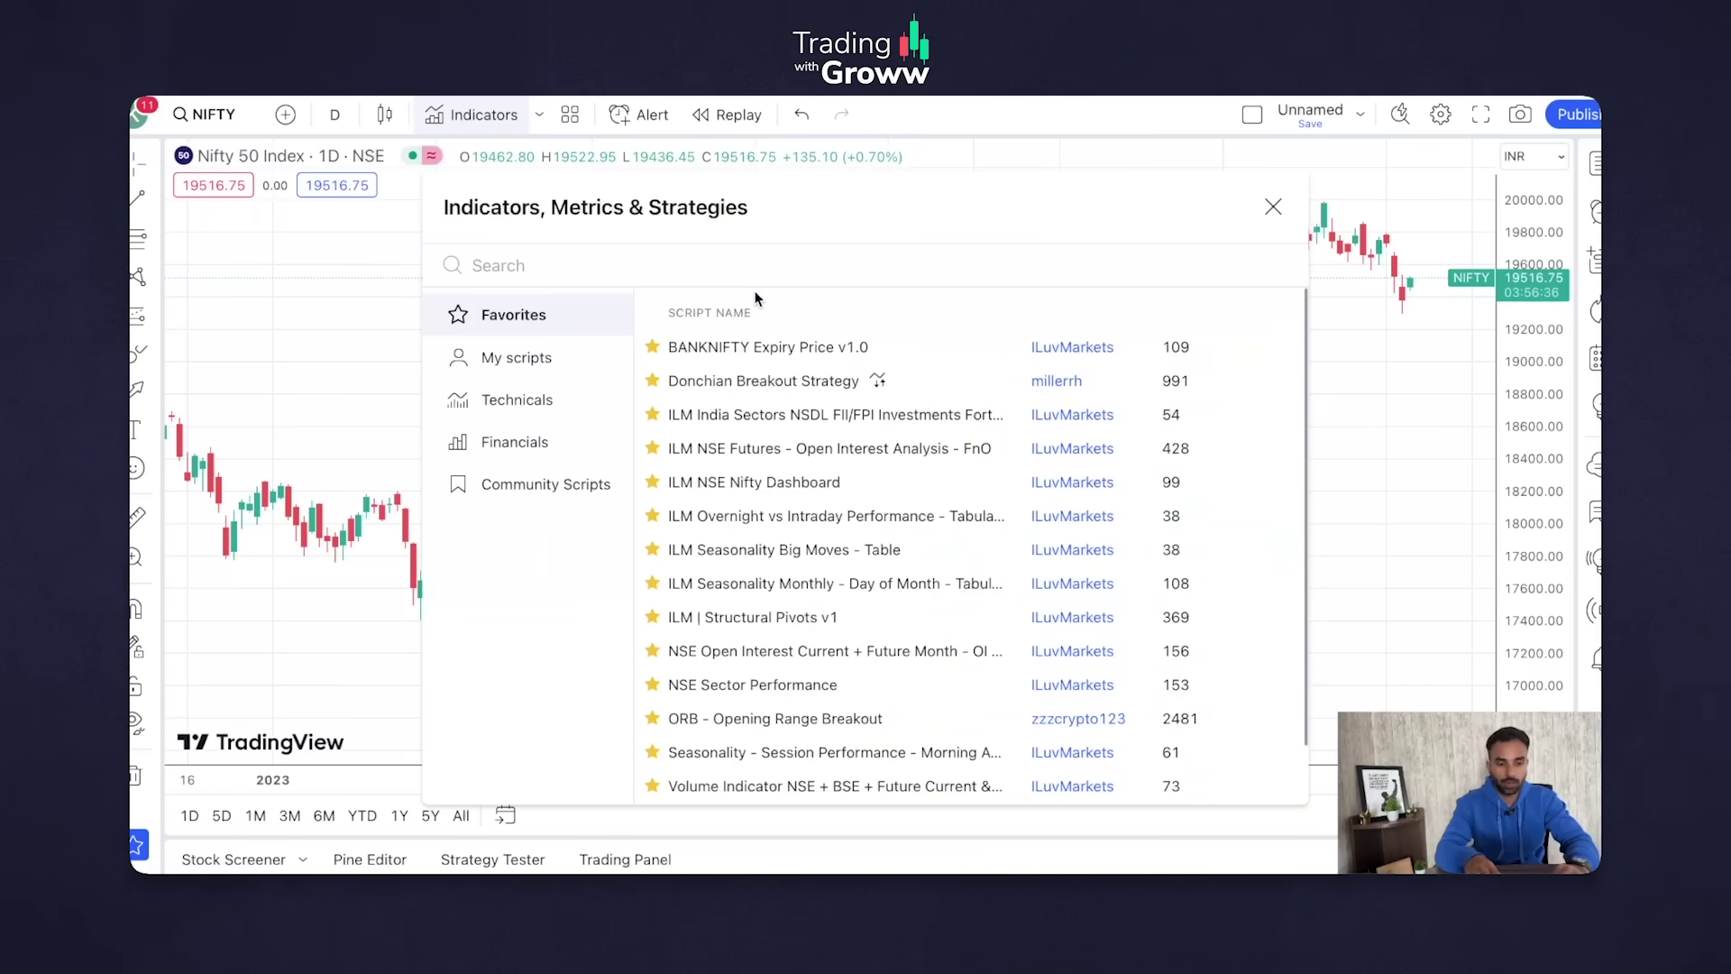
pyautogui.write('doc')
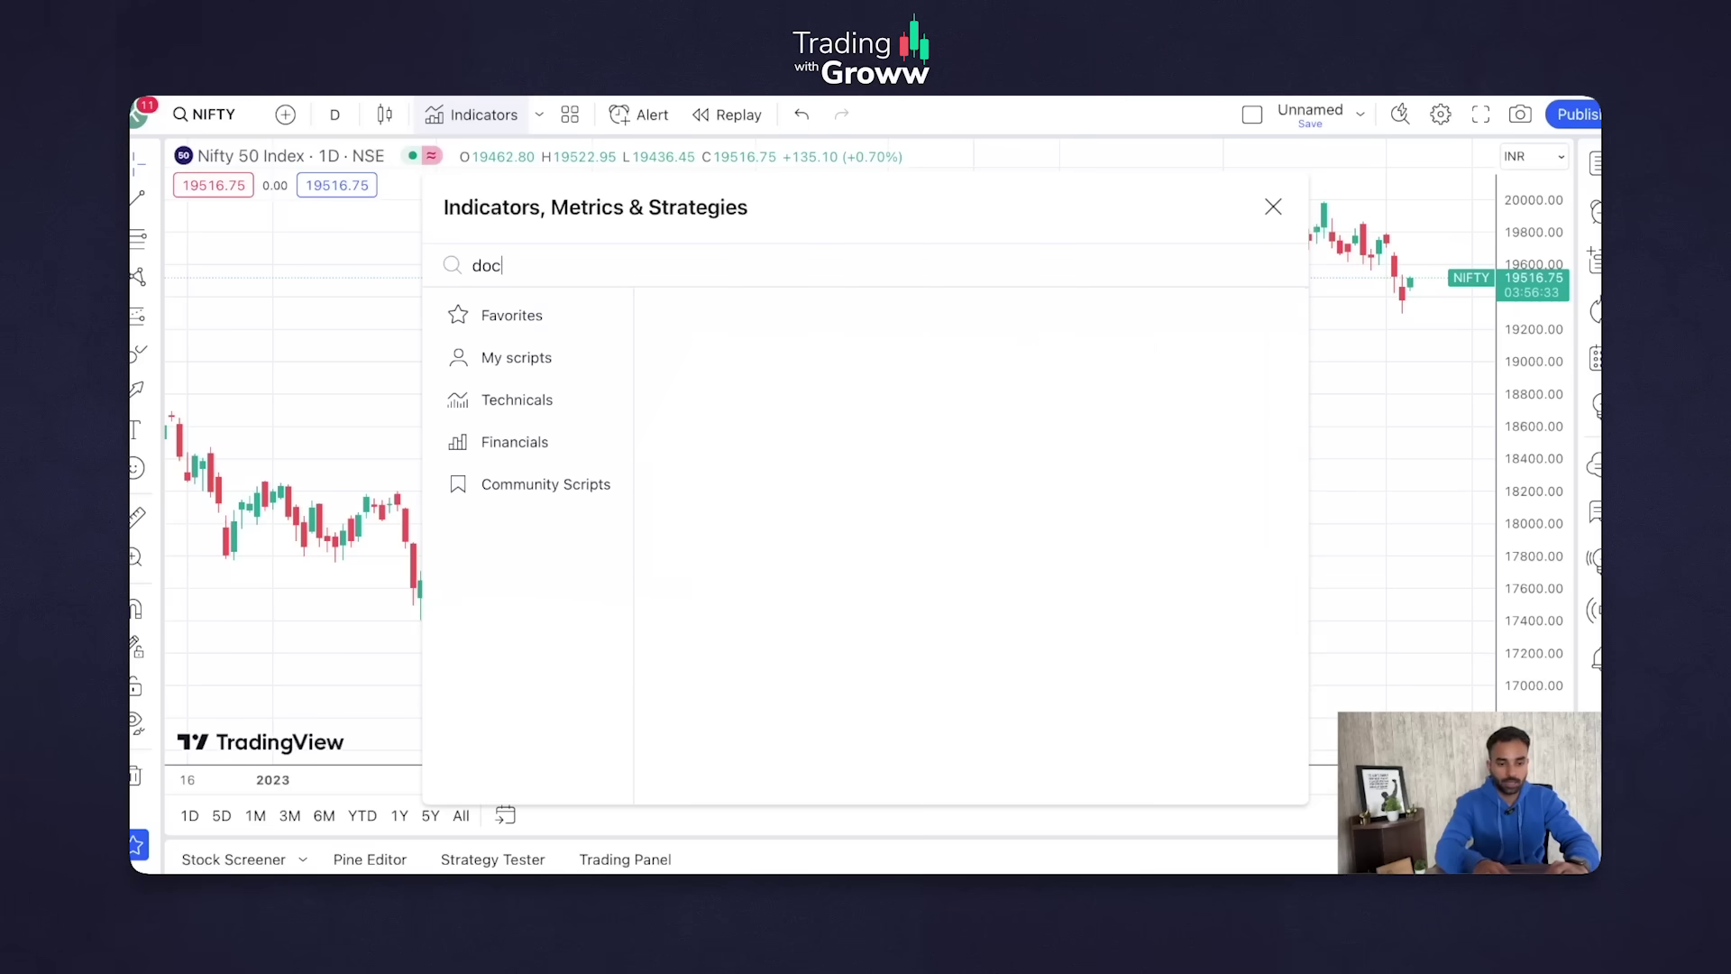
pyautogui.press('BackSpace')
pyautogui.write('n')
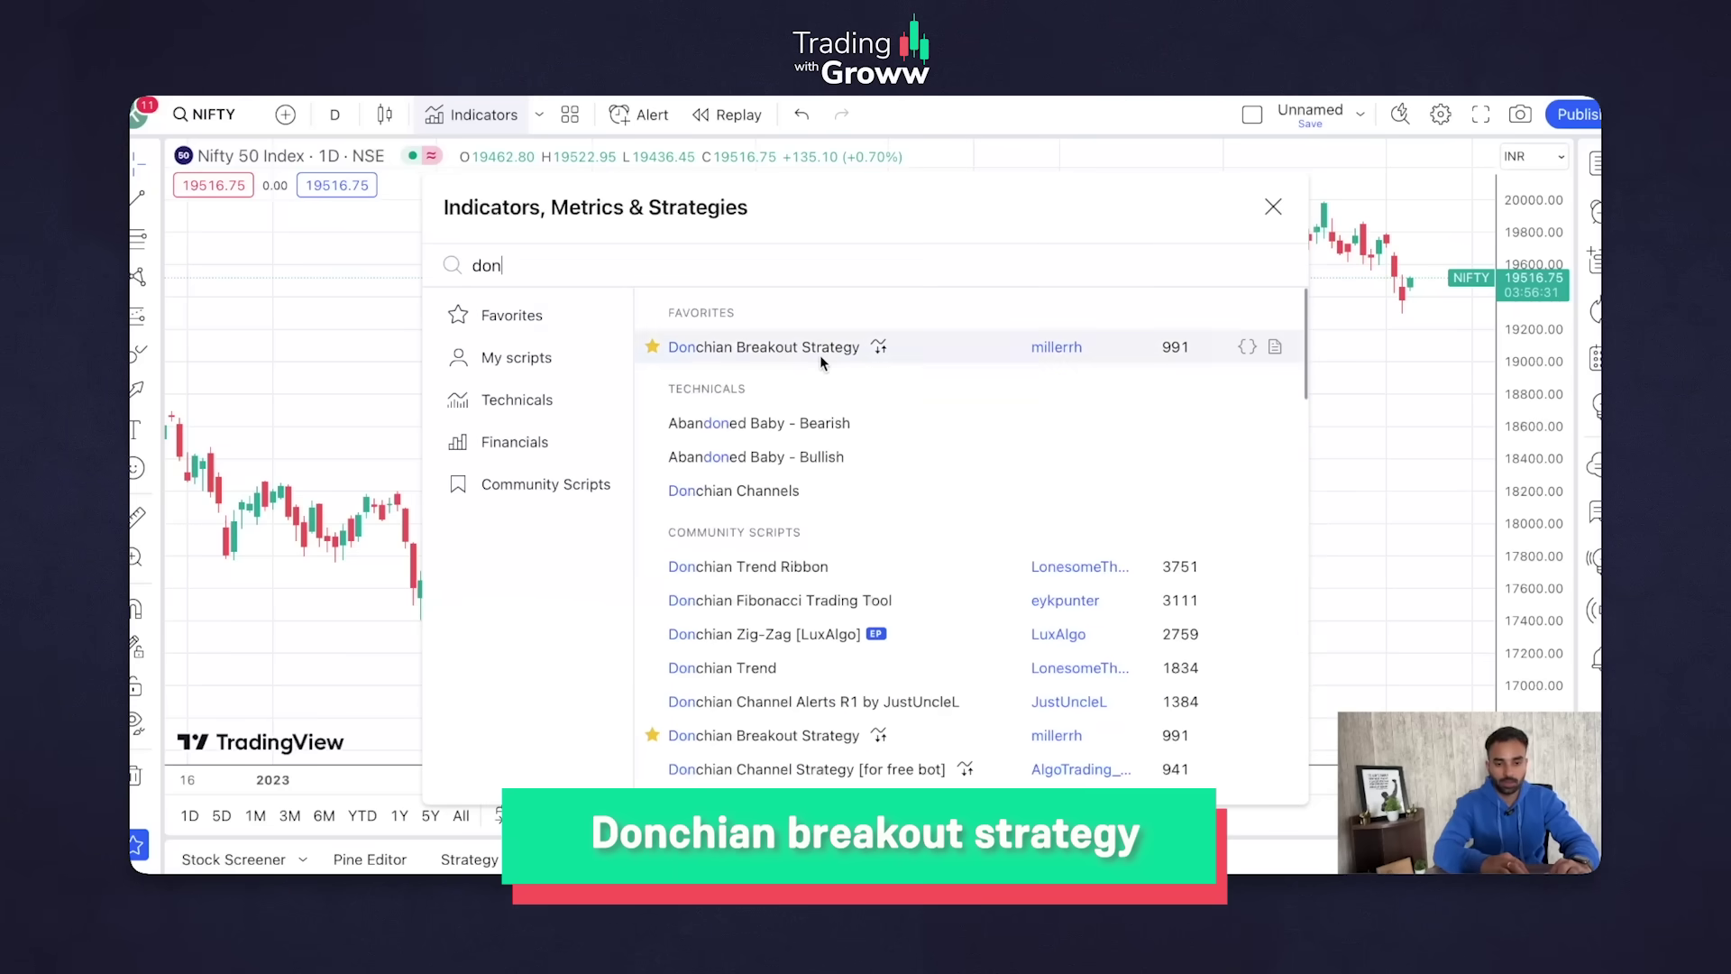
pyautogui.click(820, 354)
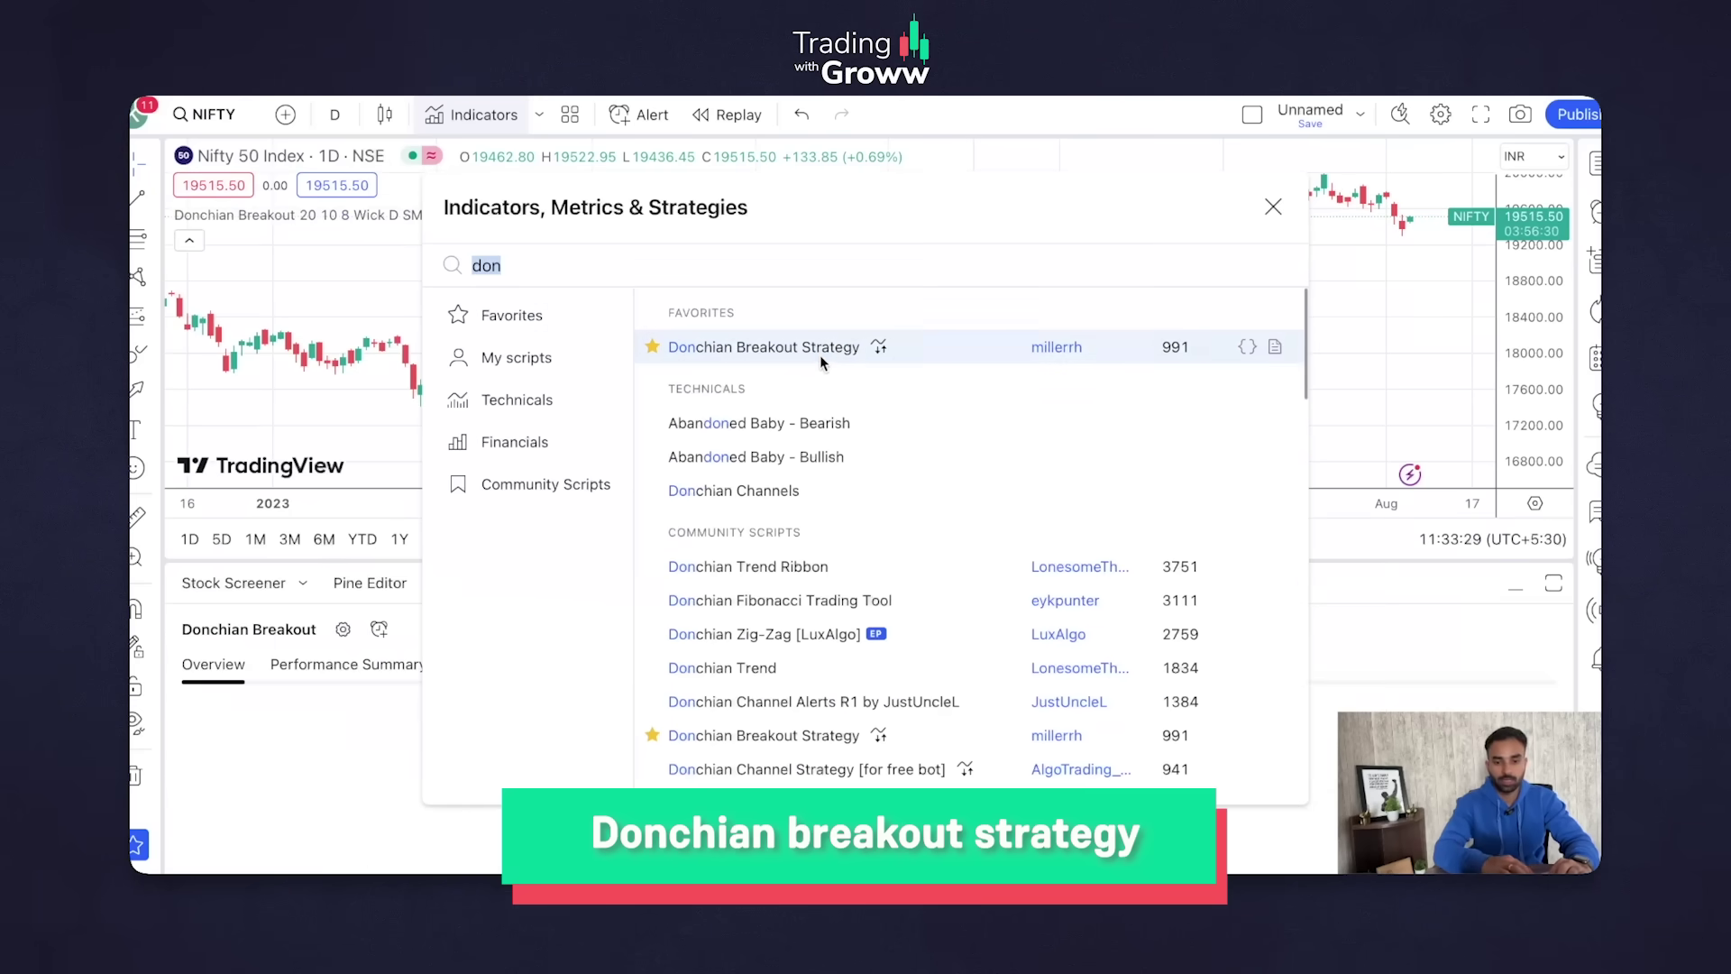
pyautogui.click(1274, 211)
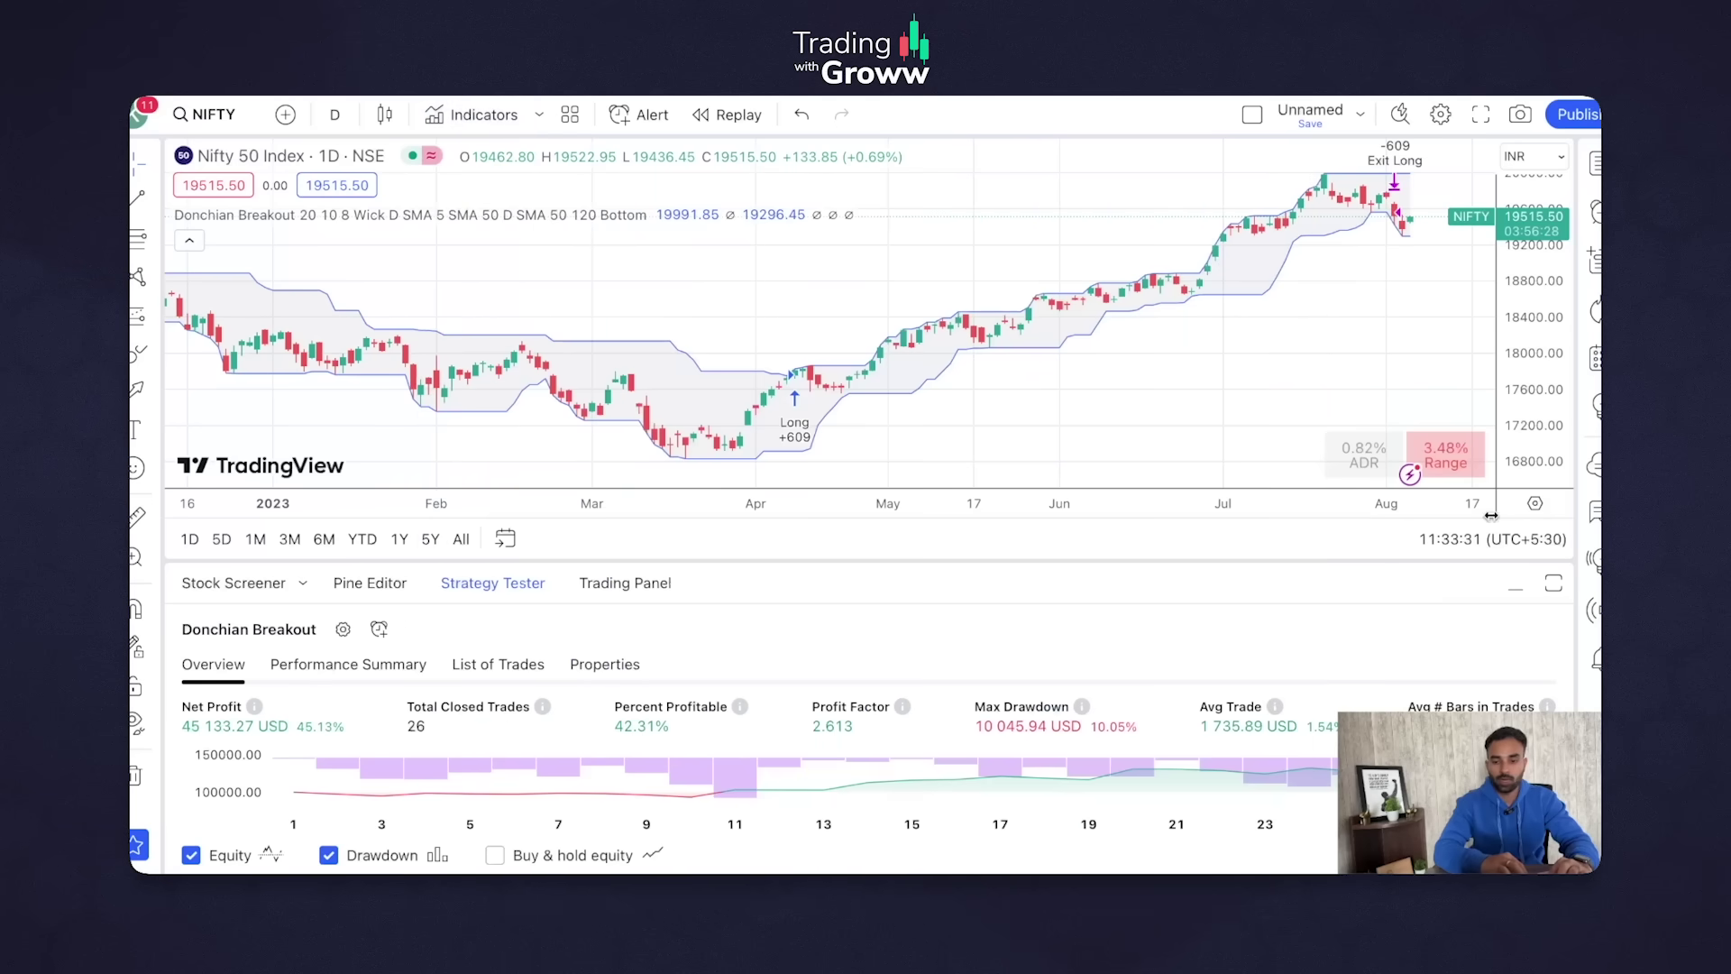
pyautogui.click(1523, 584)
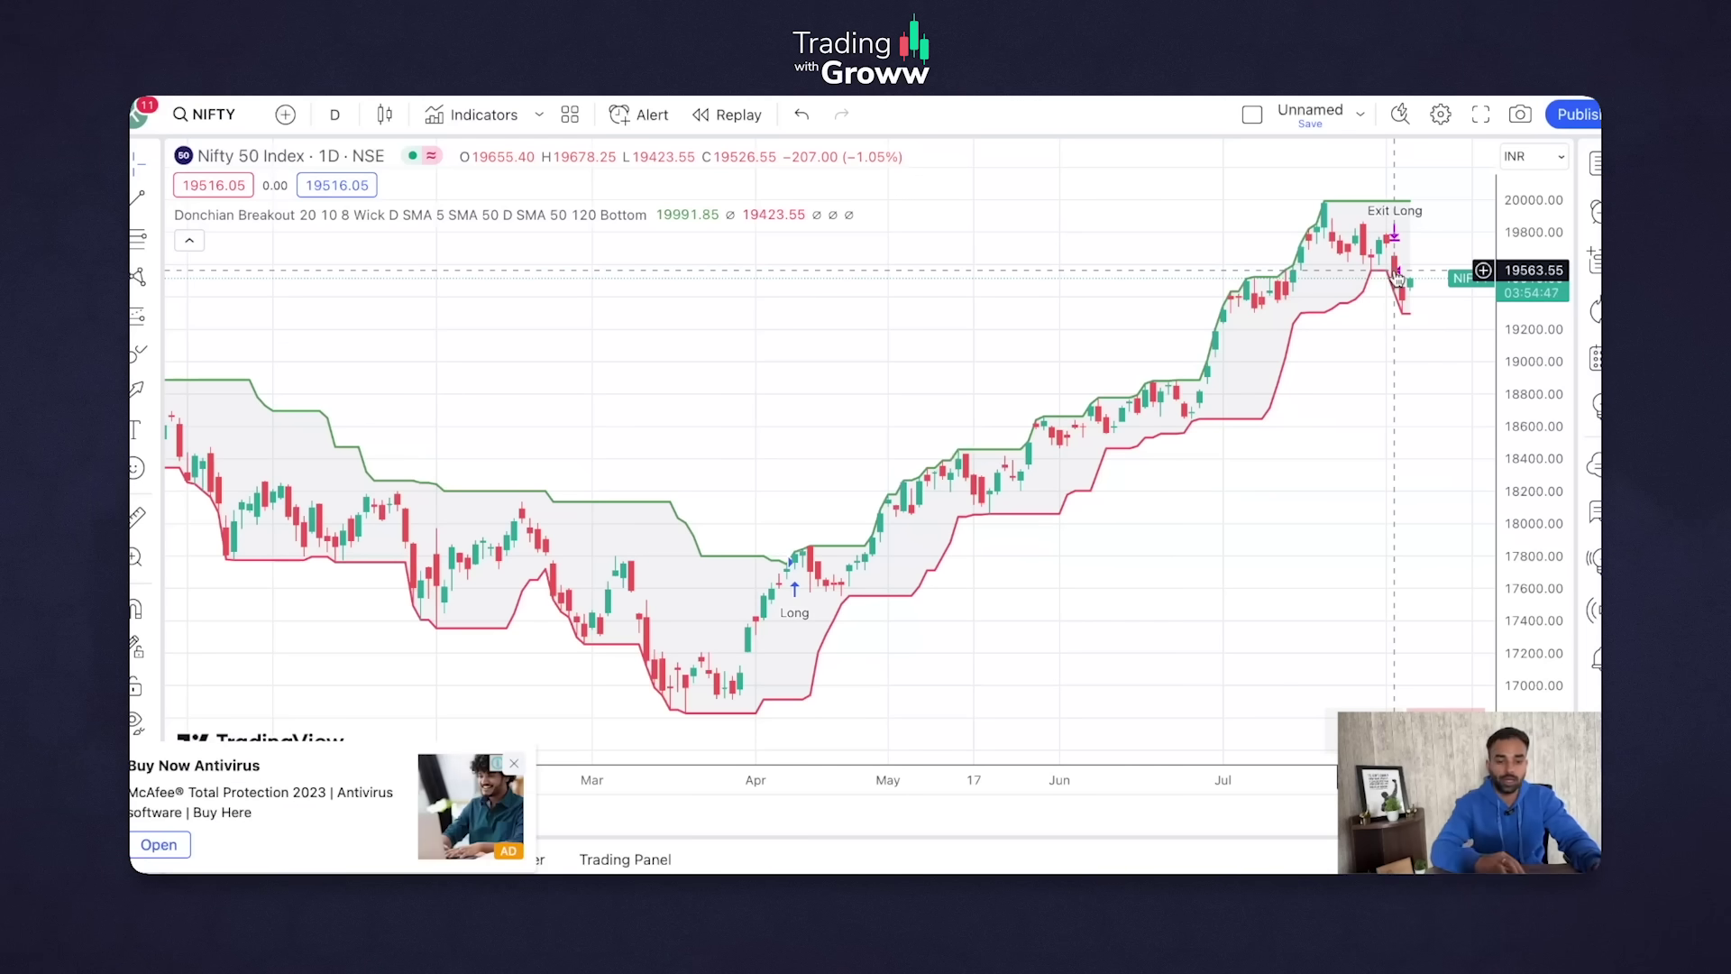
# Dismiss the advertisement and examine the strategy's April 2023 long entry, its channel bands and the following exit on the NIFTY chart
pyautogui.click(515, 766)
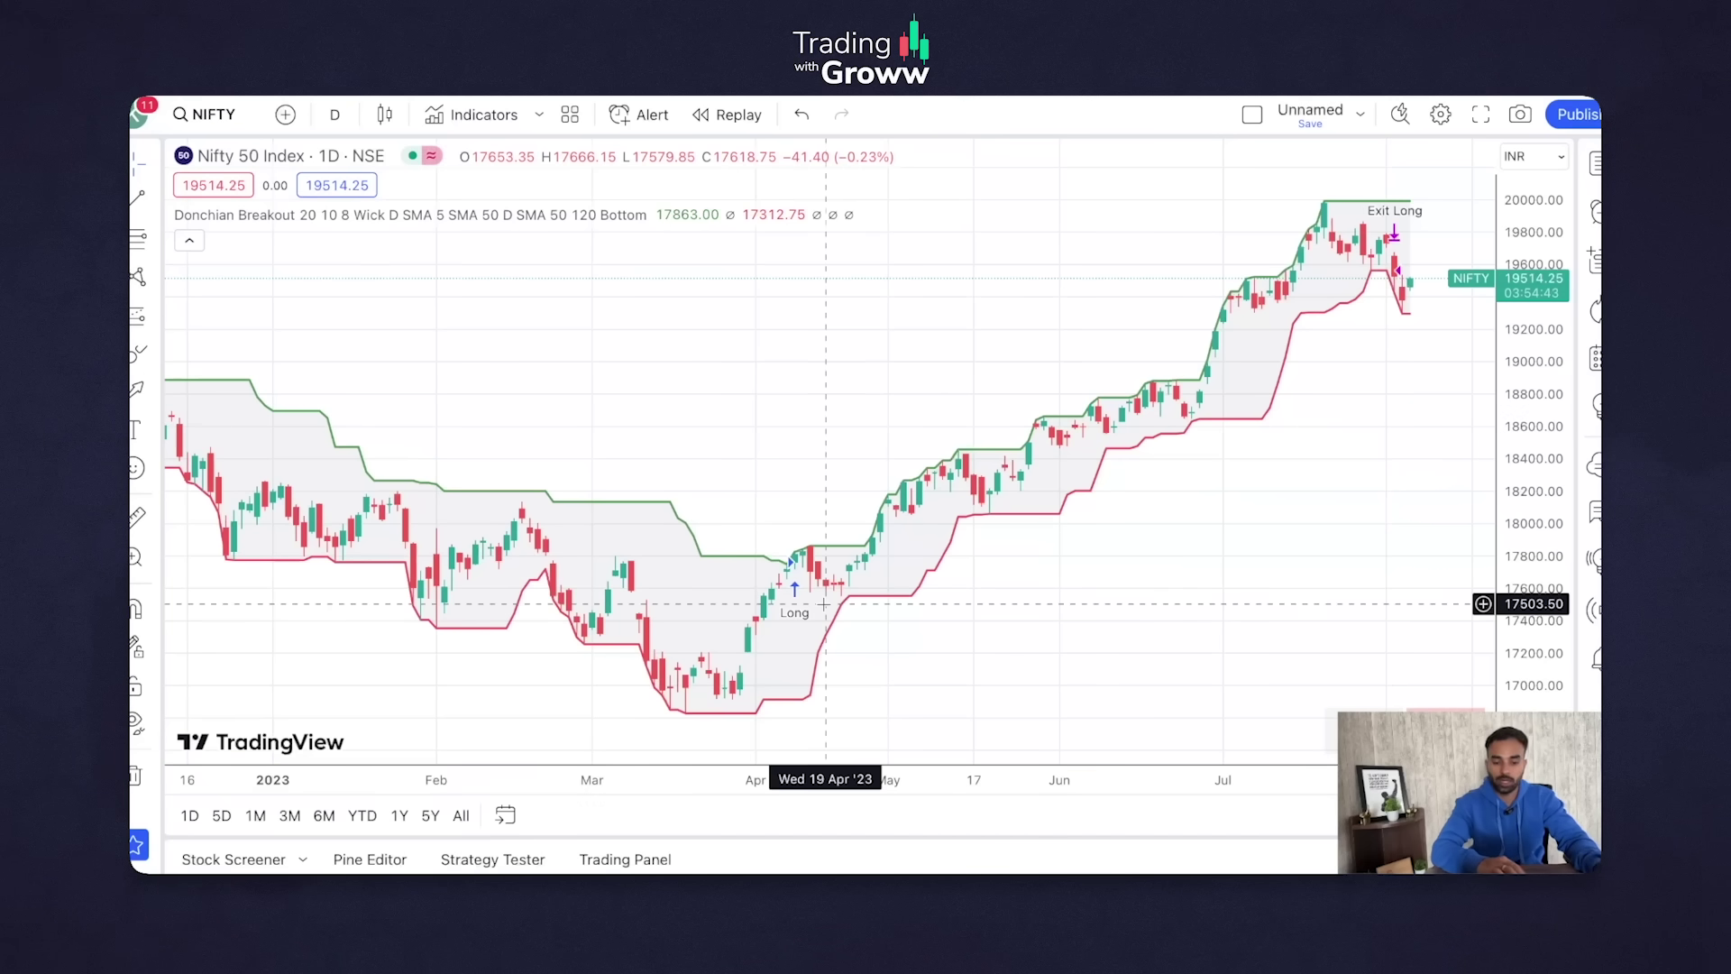
pyautogui.hscroll(-10, 812, 631)
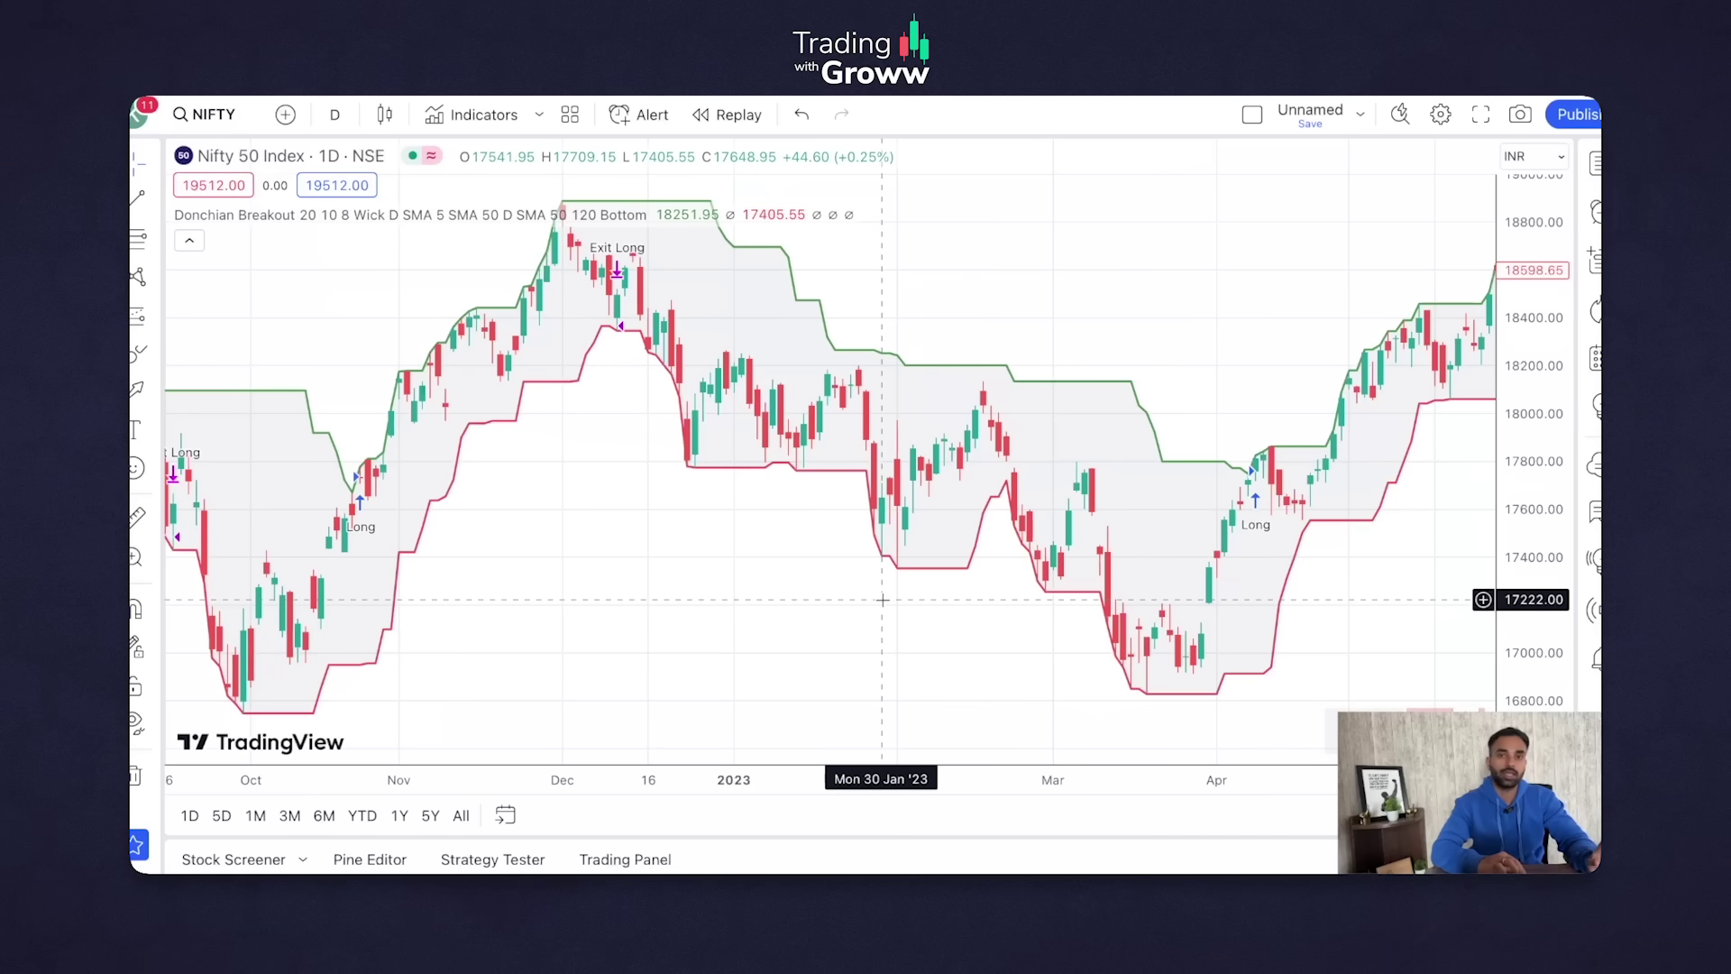
pyautogui.hscroll(6, 882, 599)
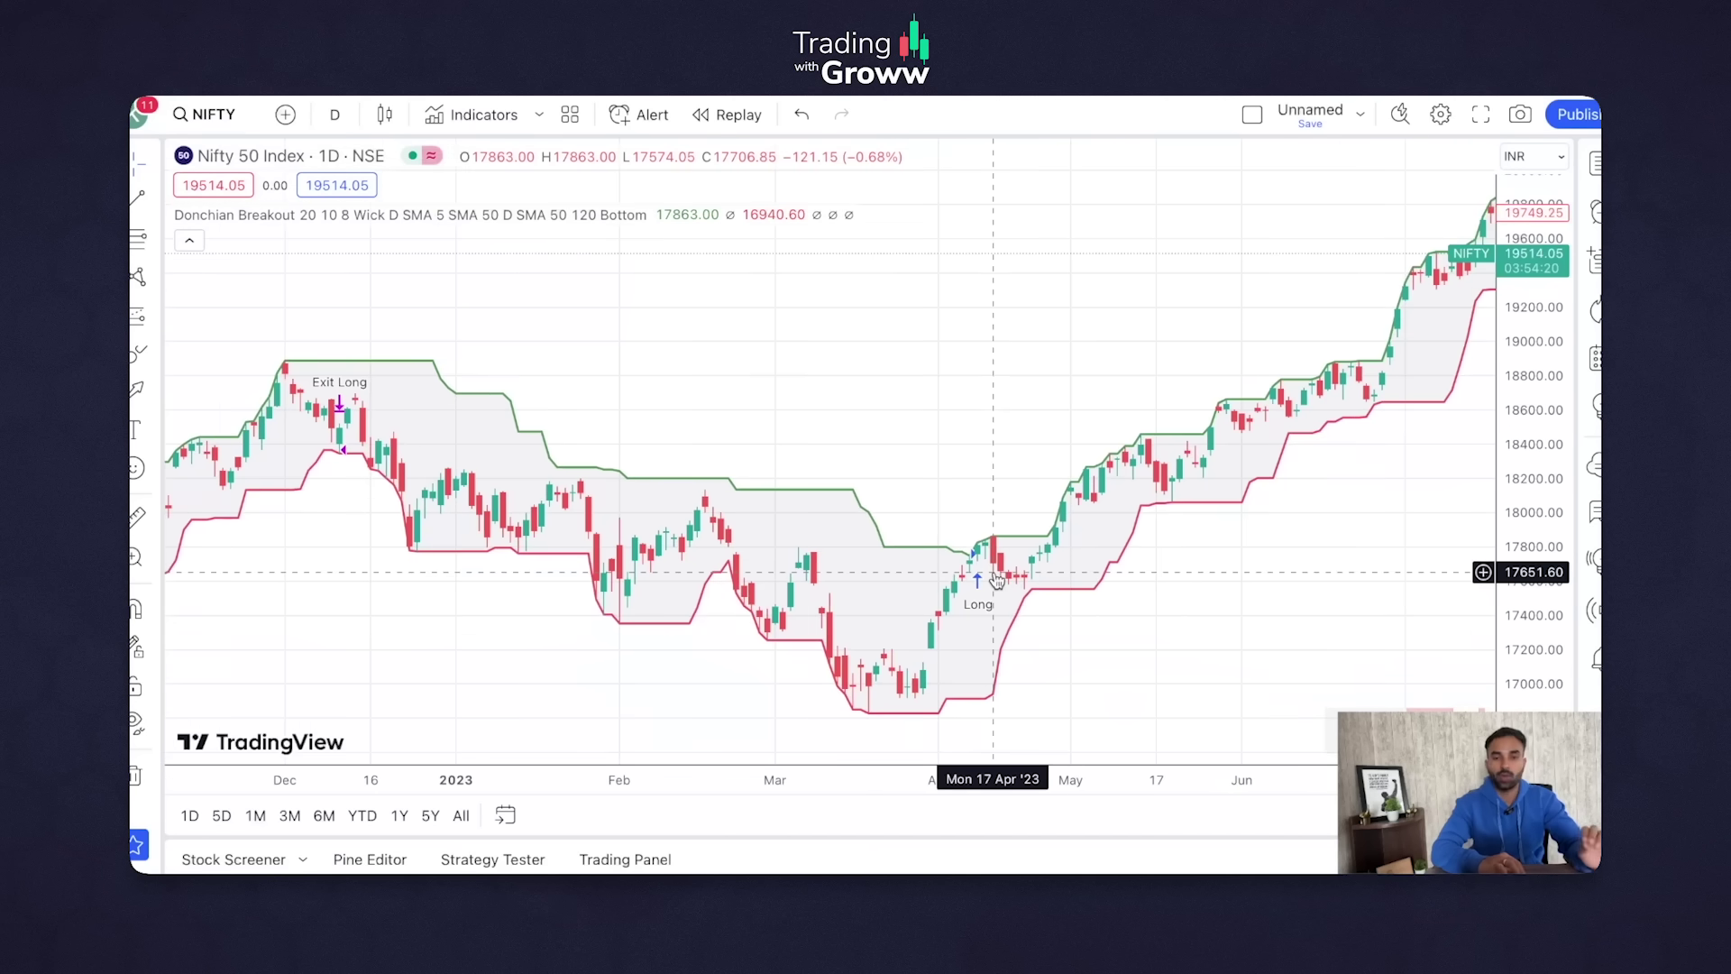
pyautogui.hscroll(5, 997, 580)
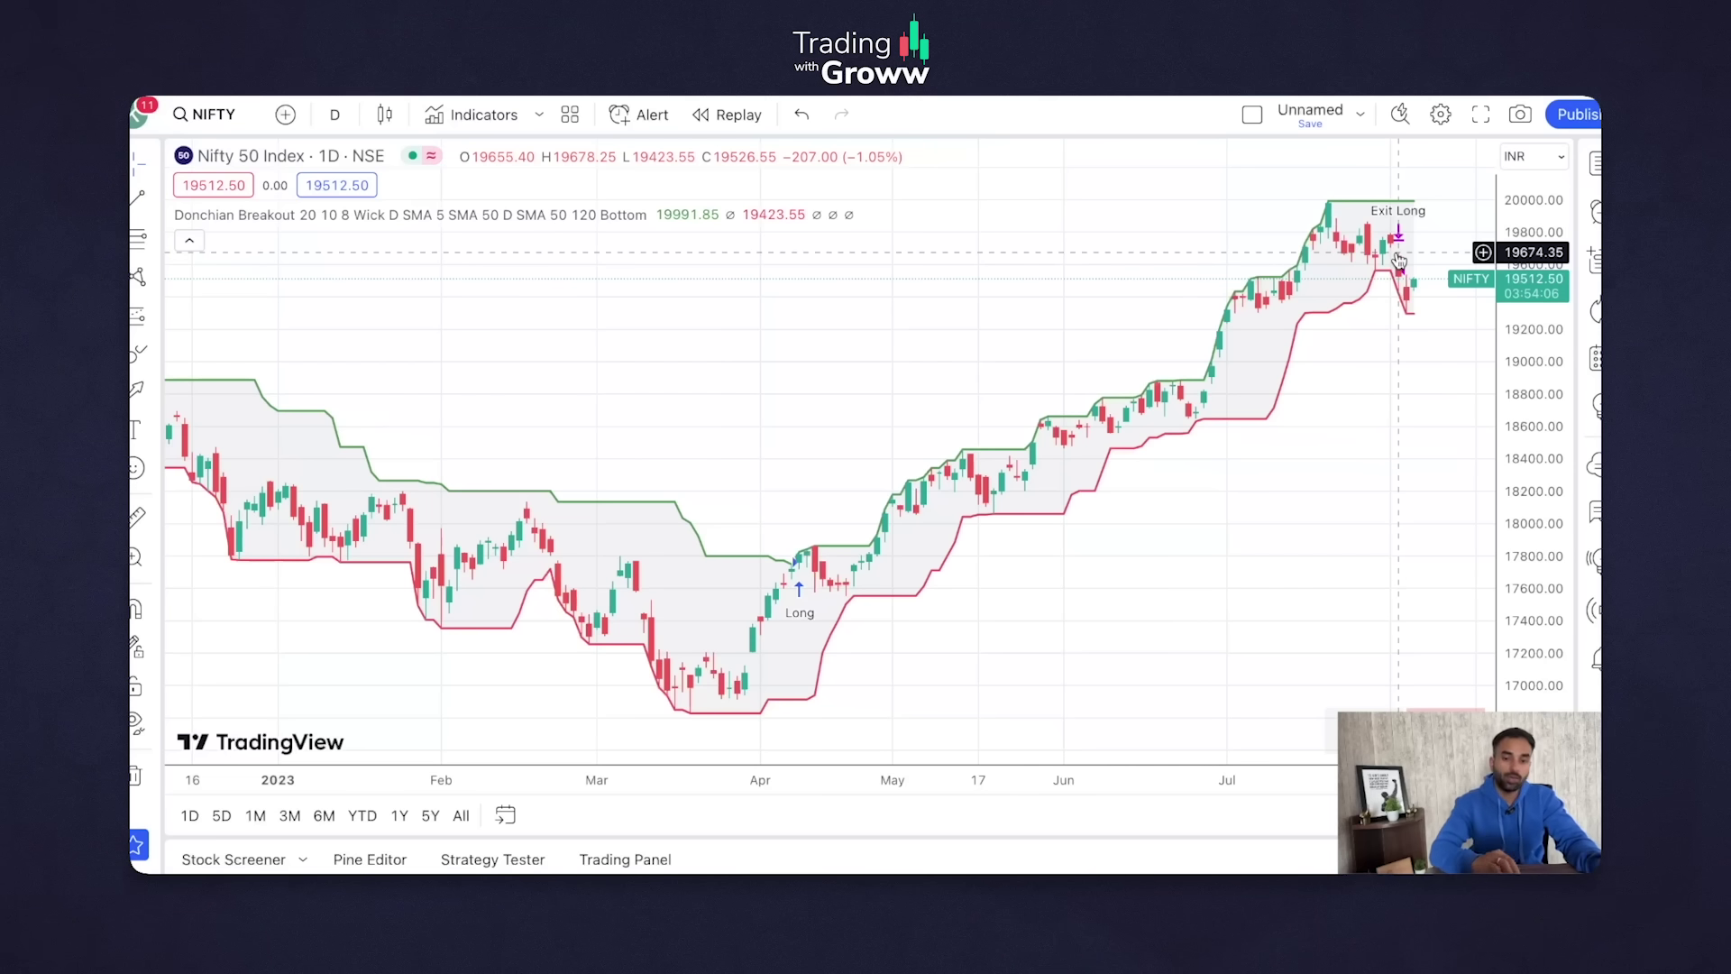
pyautogui.hscroll(-3, 823, 396)
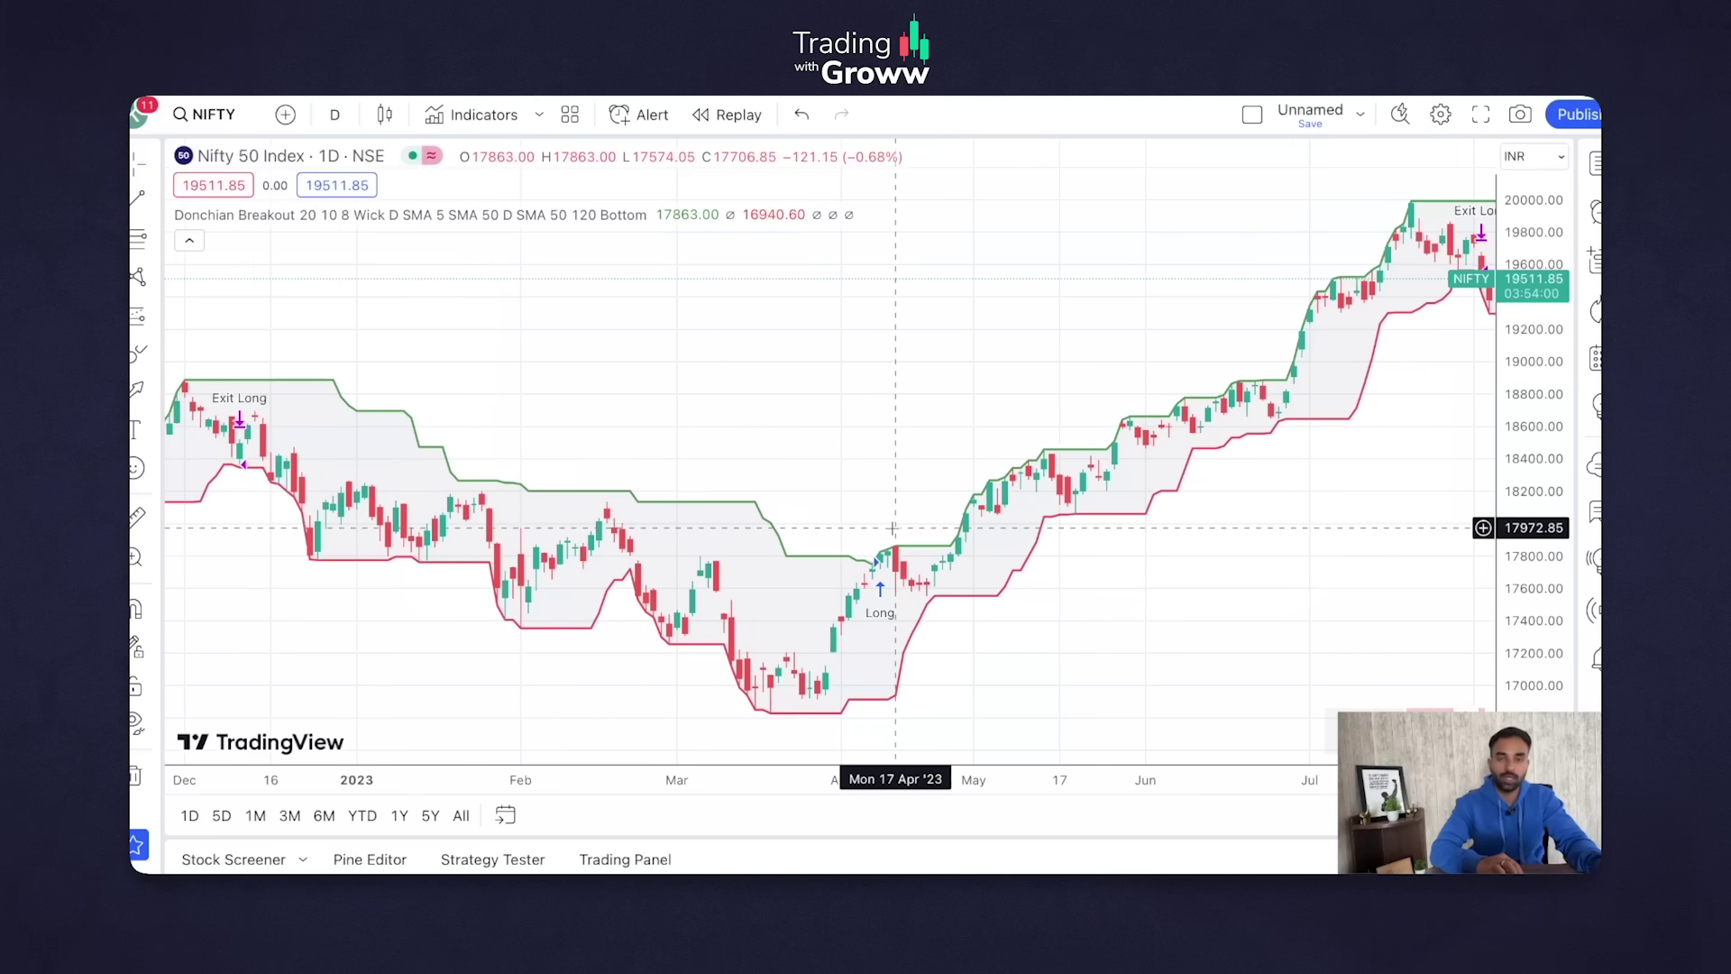
pyautogui.hscroll(5, 892, 527)
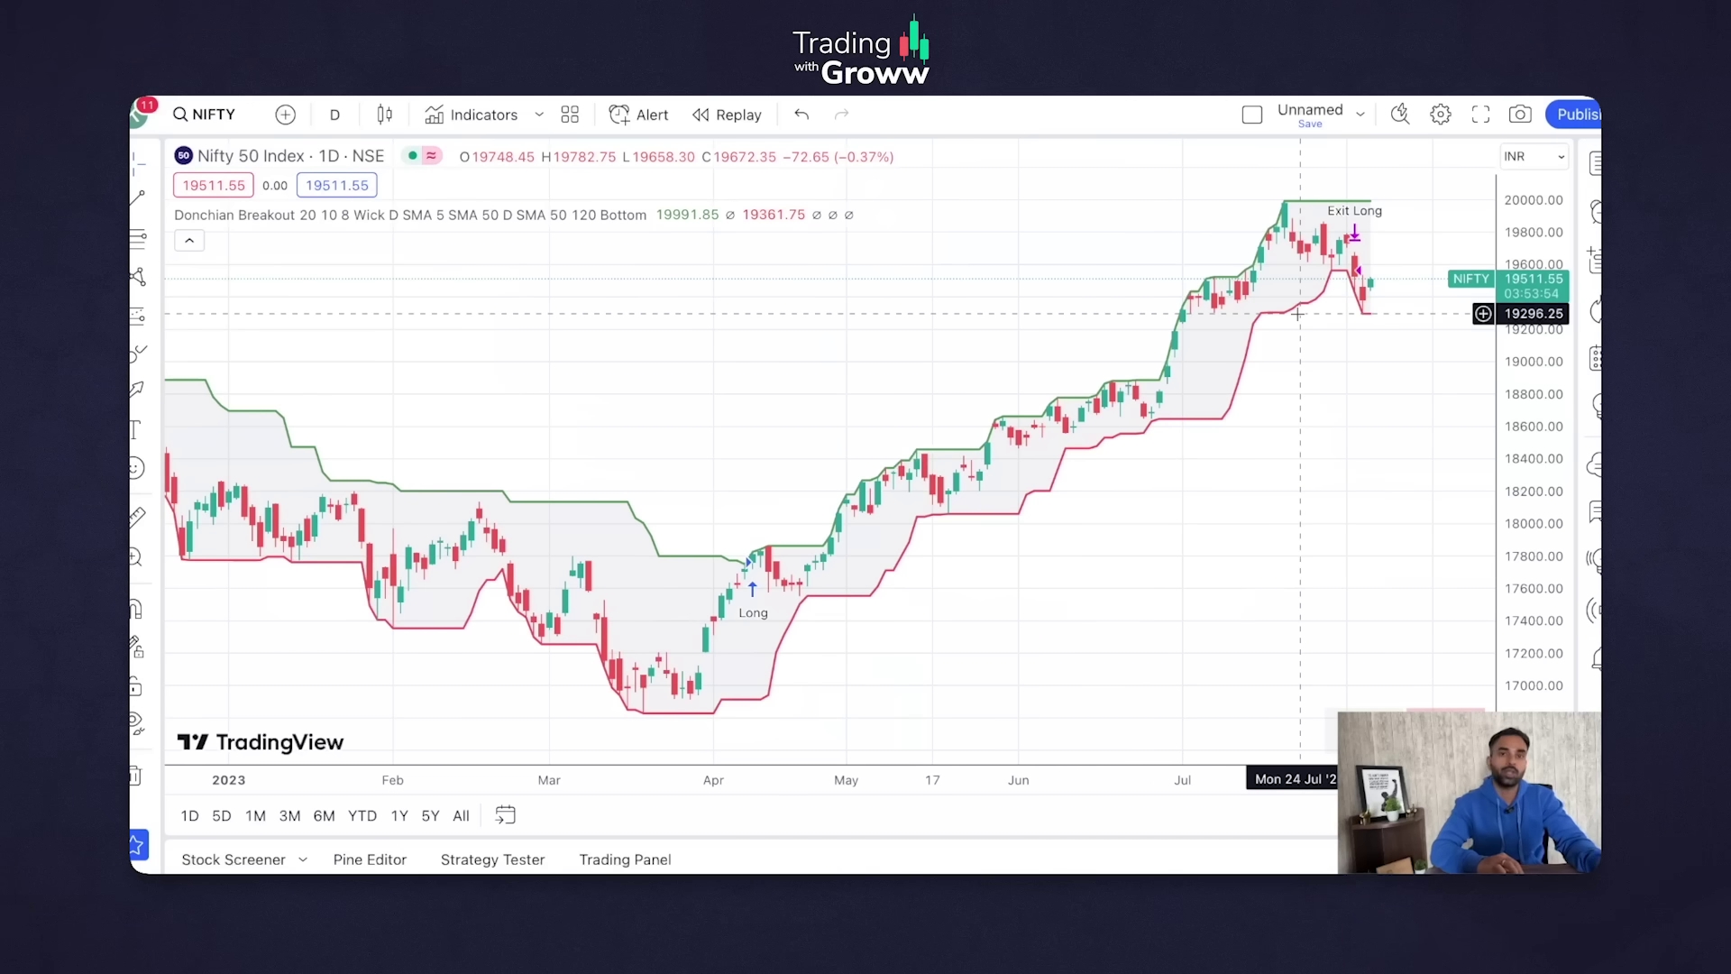
# Examine the strategy's earlier NIFTY long and exit signals back to the start of 2022 and return to the mid-2023 candles
pyautogui.hscroll(-15, 848, 419)
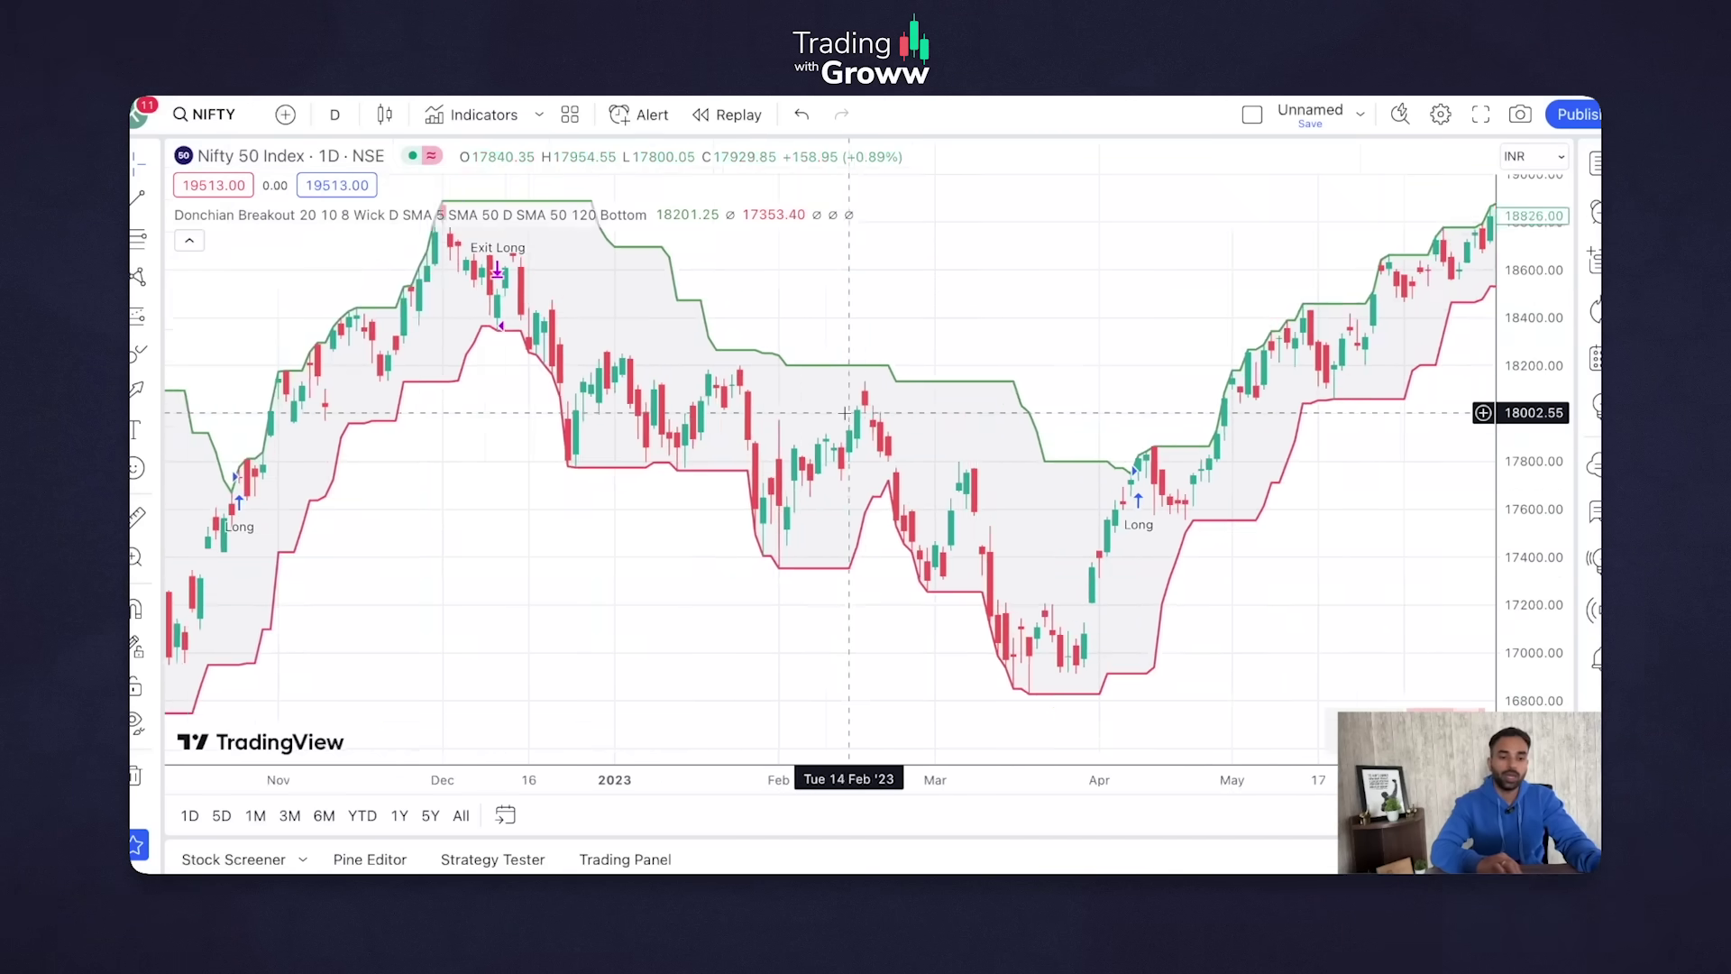
pyautogui.hscroll(-15, 847, 419)
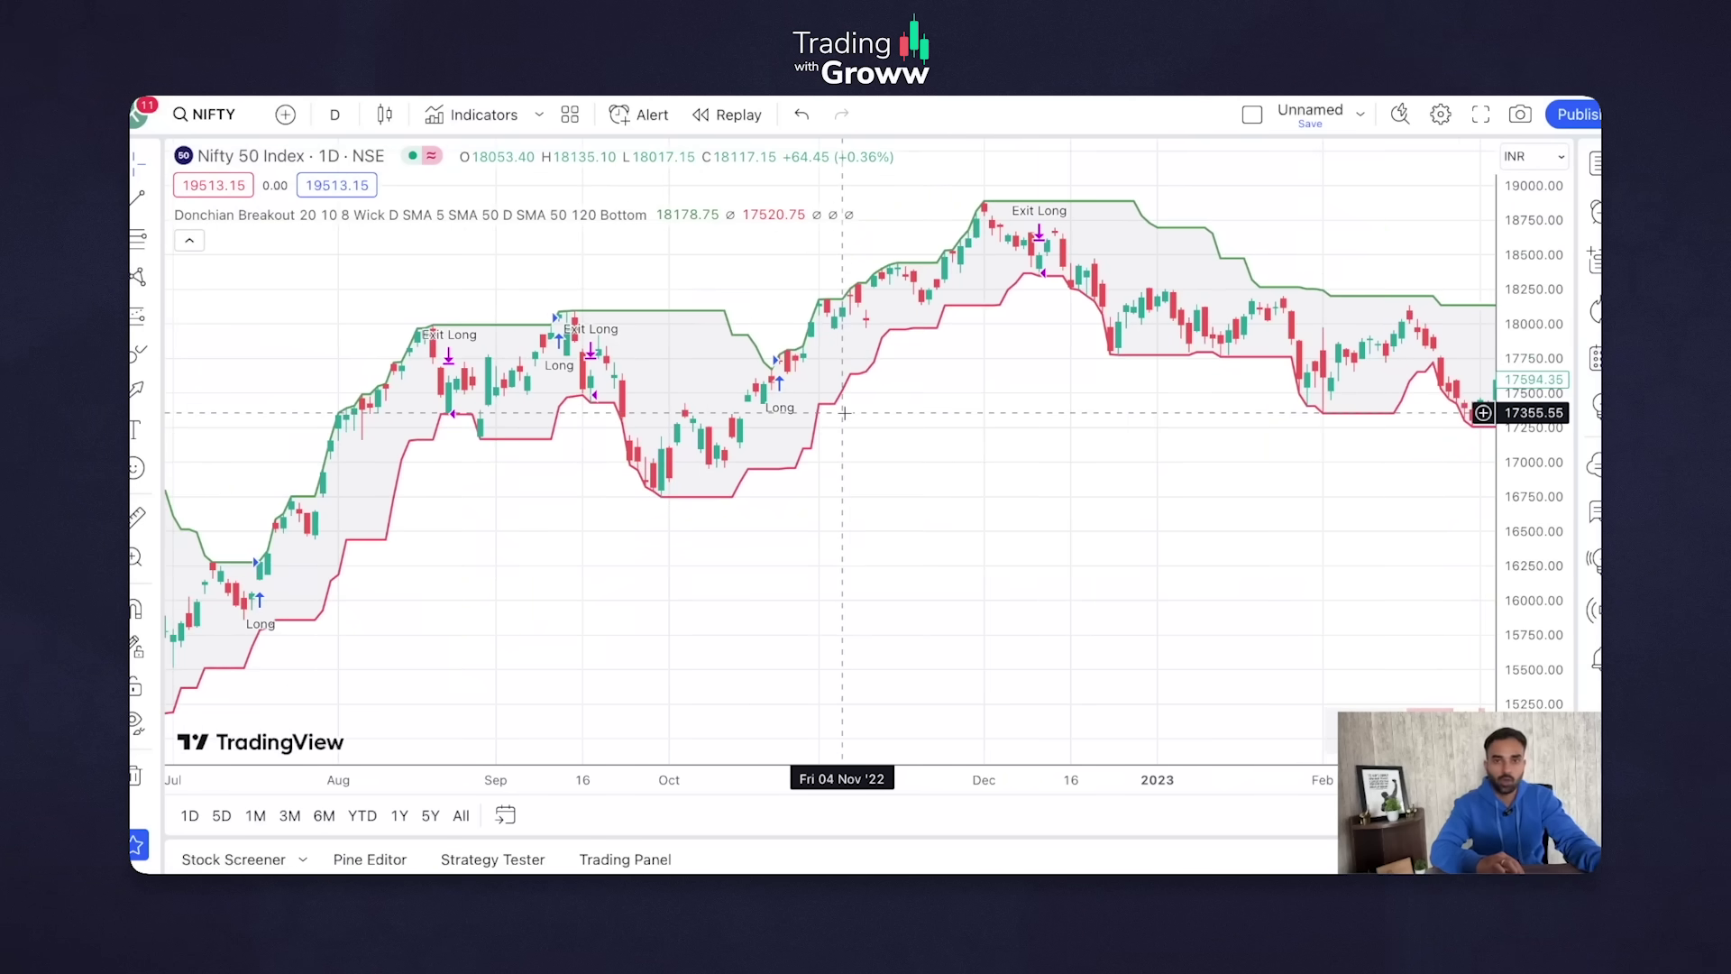
pyautogui.hscroll(-10, 844, 413)
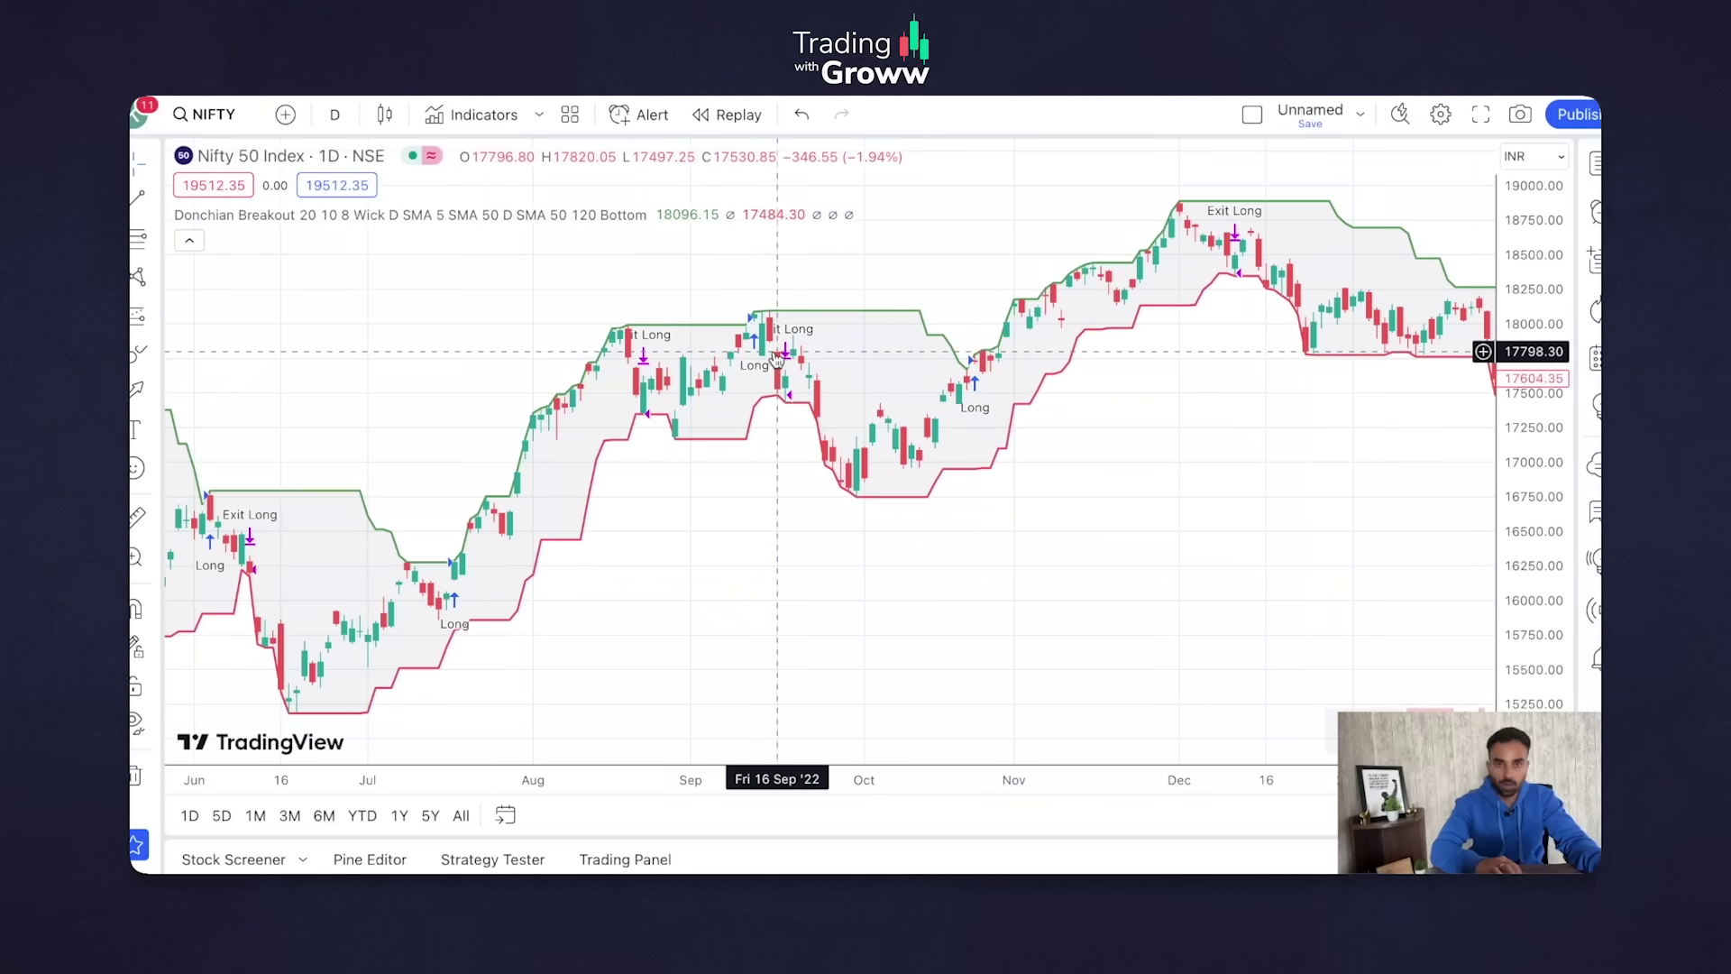
pyautogui.hscroll(-5, 724, 551)
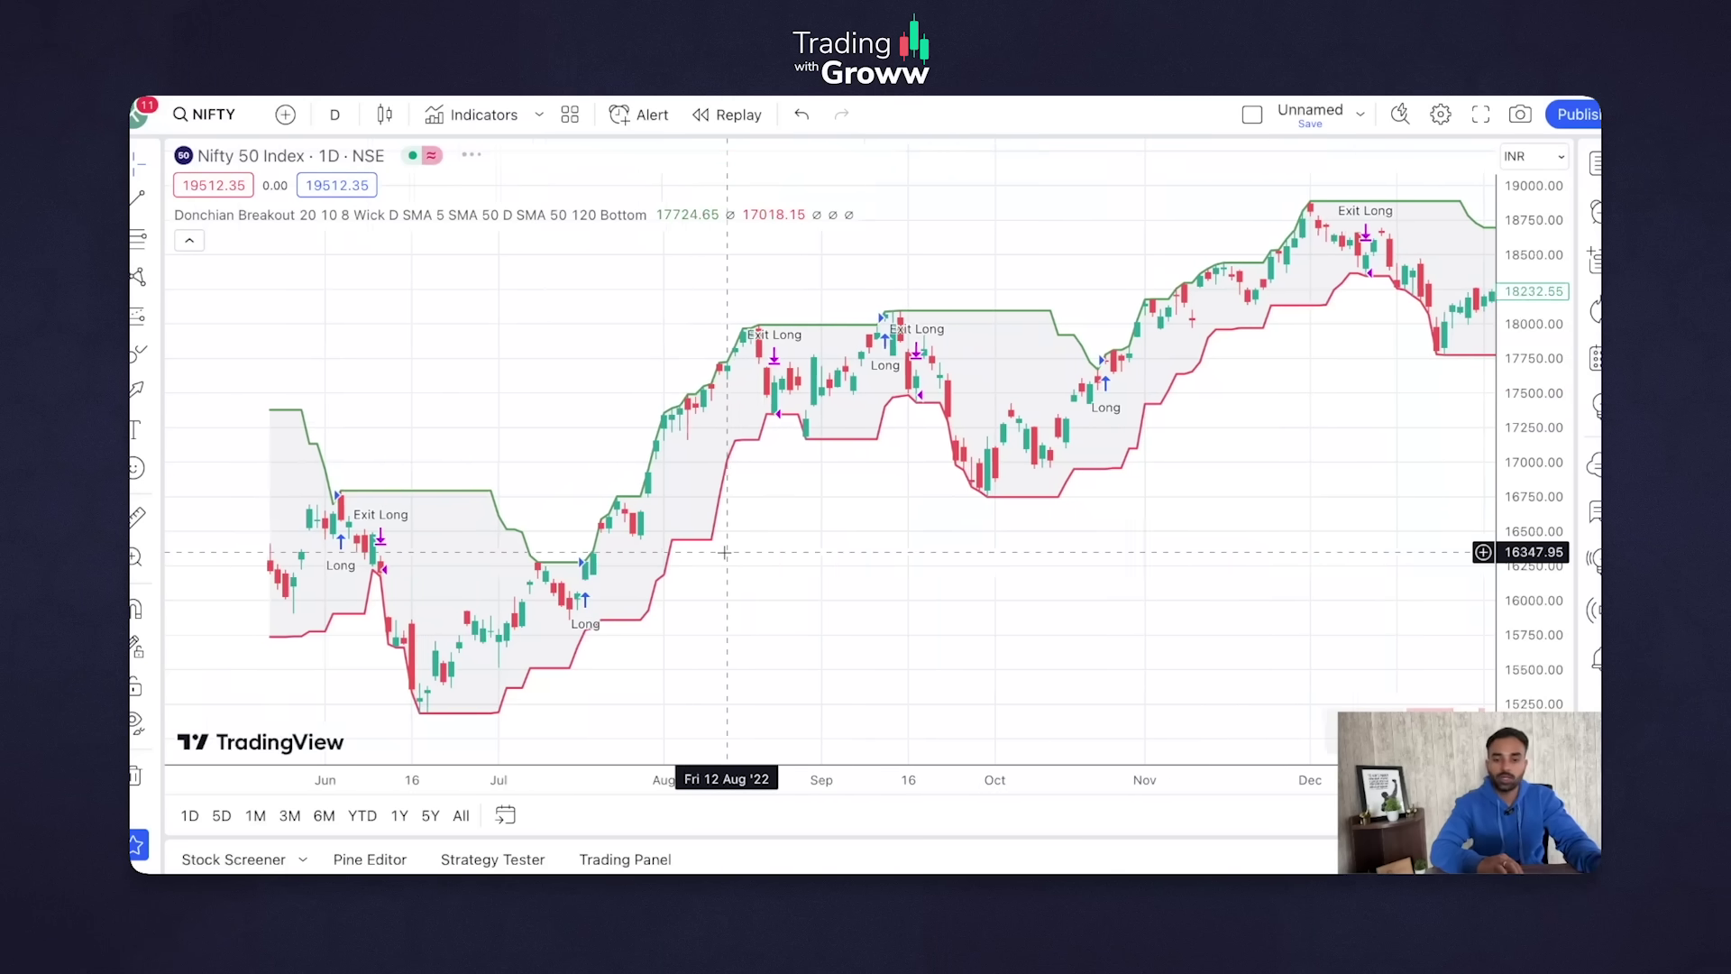
pyautogui.hscroll(-5, 724, 552)
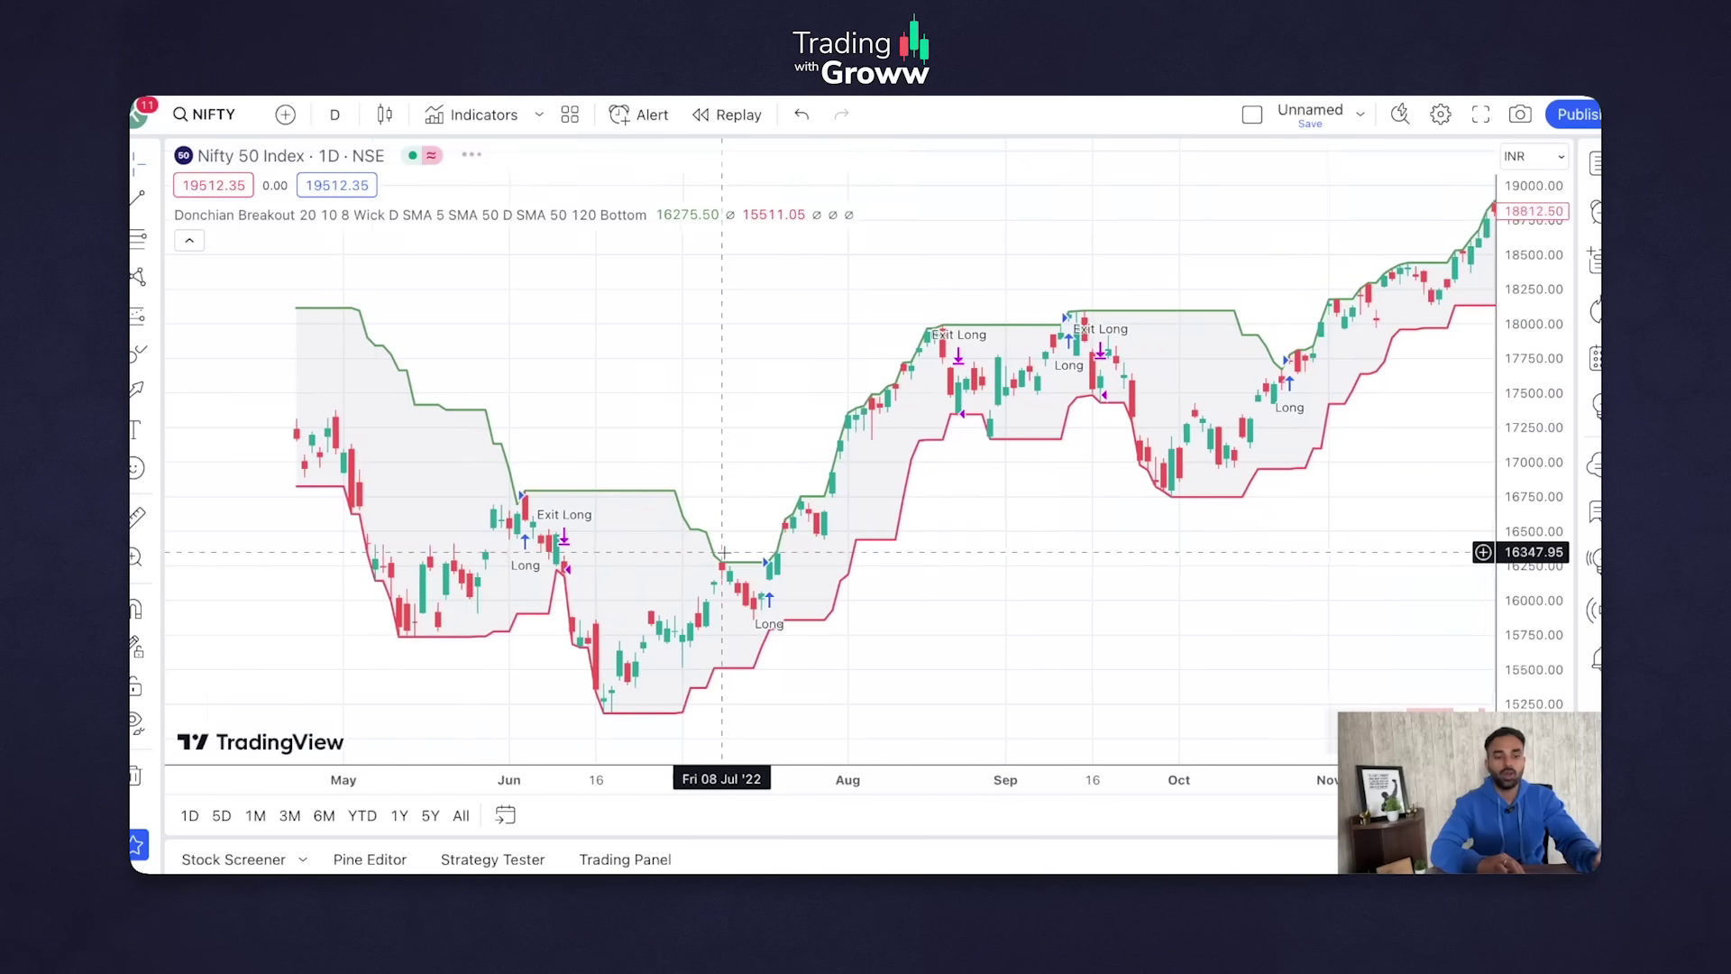
pyautogui.hscroll(-5, 724, 551)
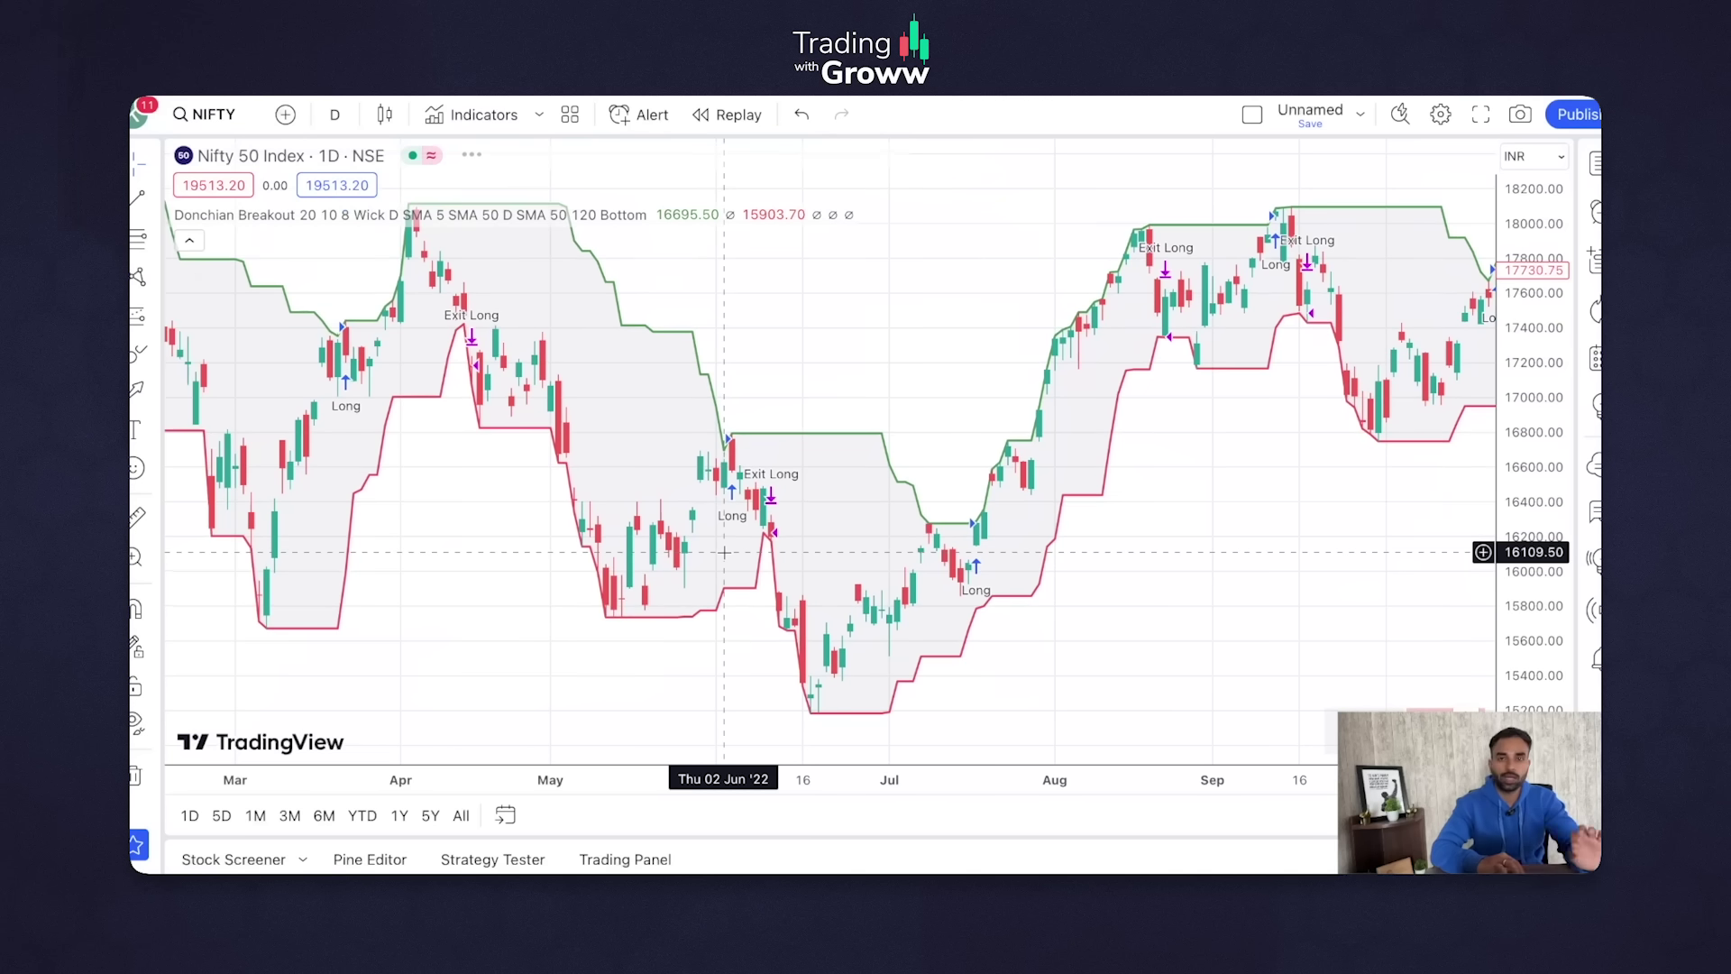
pyautogui.hscroll(-8, 724, 552)
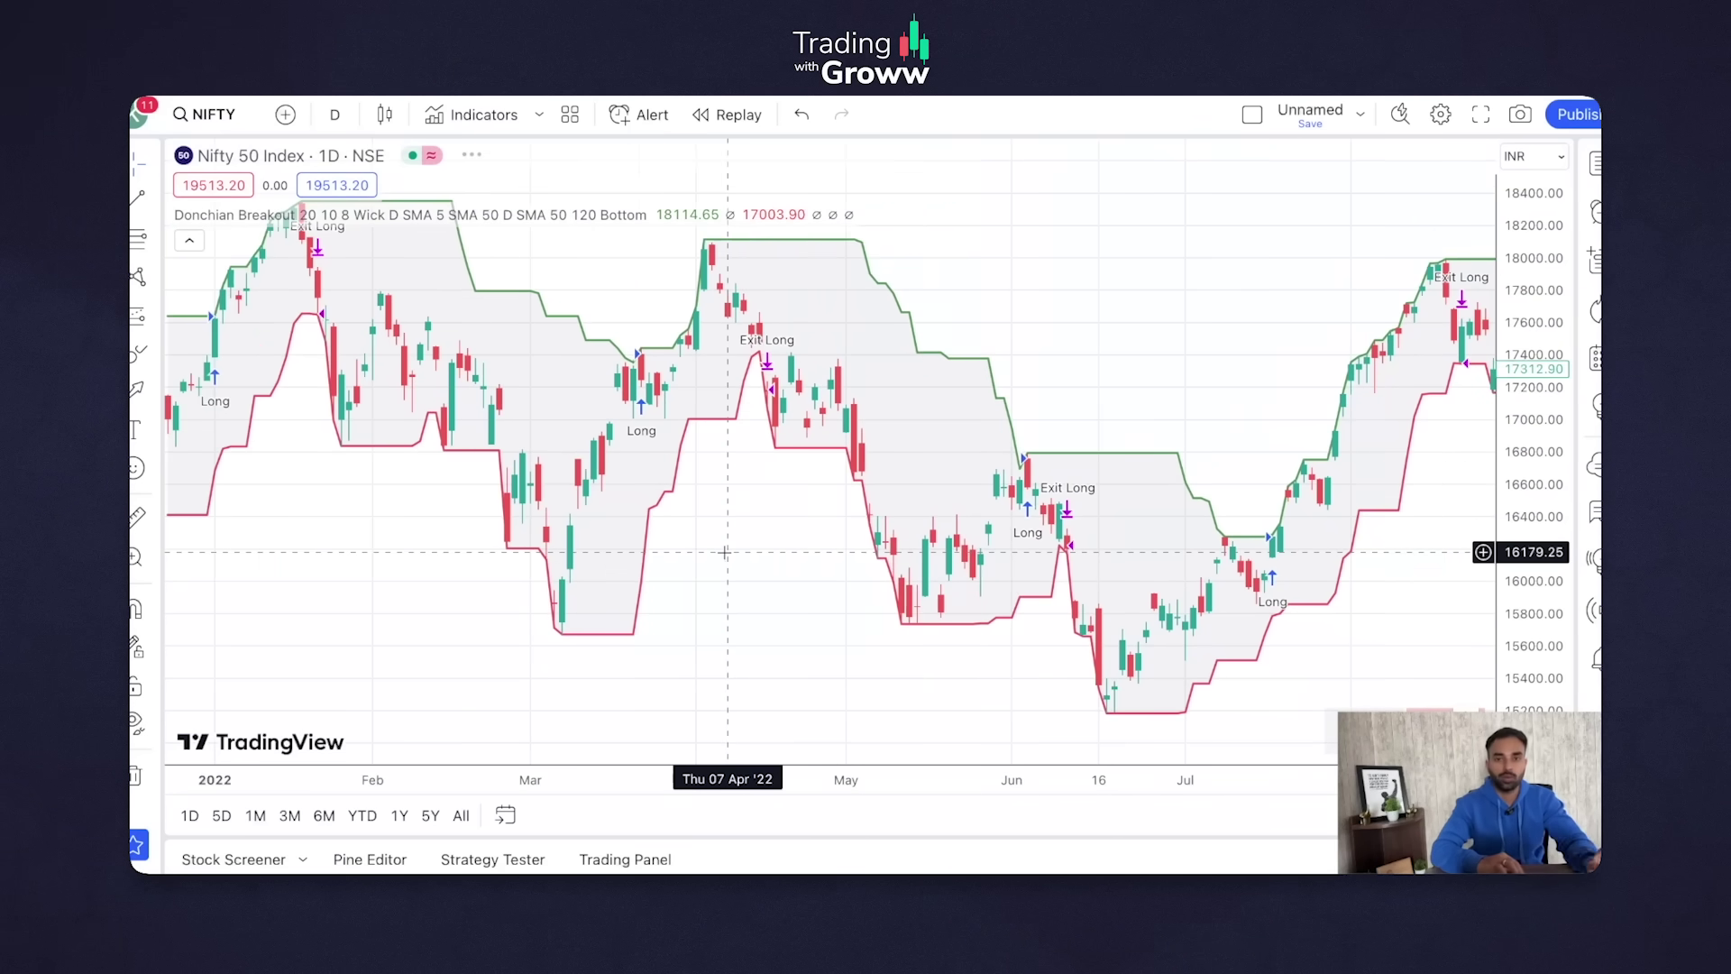
pyautogui.hscroll(8, 1115, 537)
pyautogui.hscroll(10, 1115, 538)
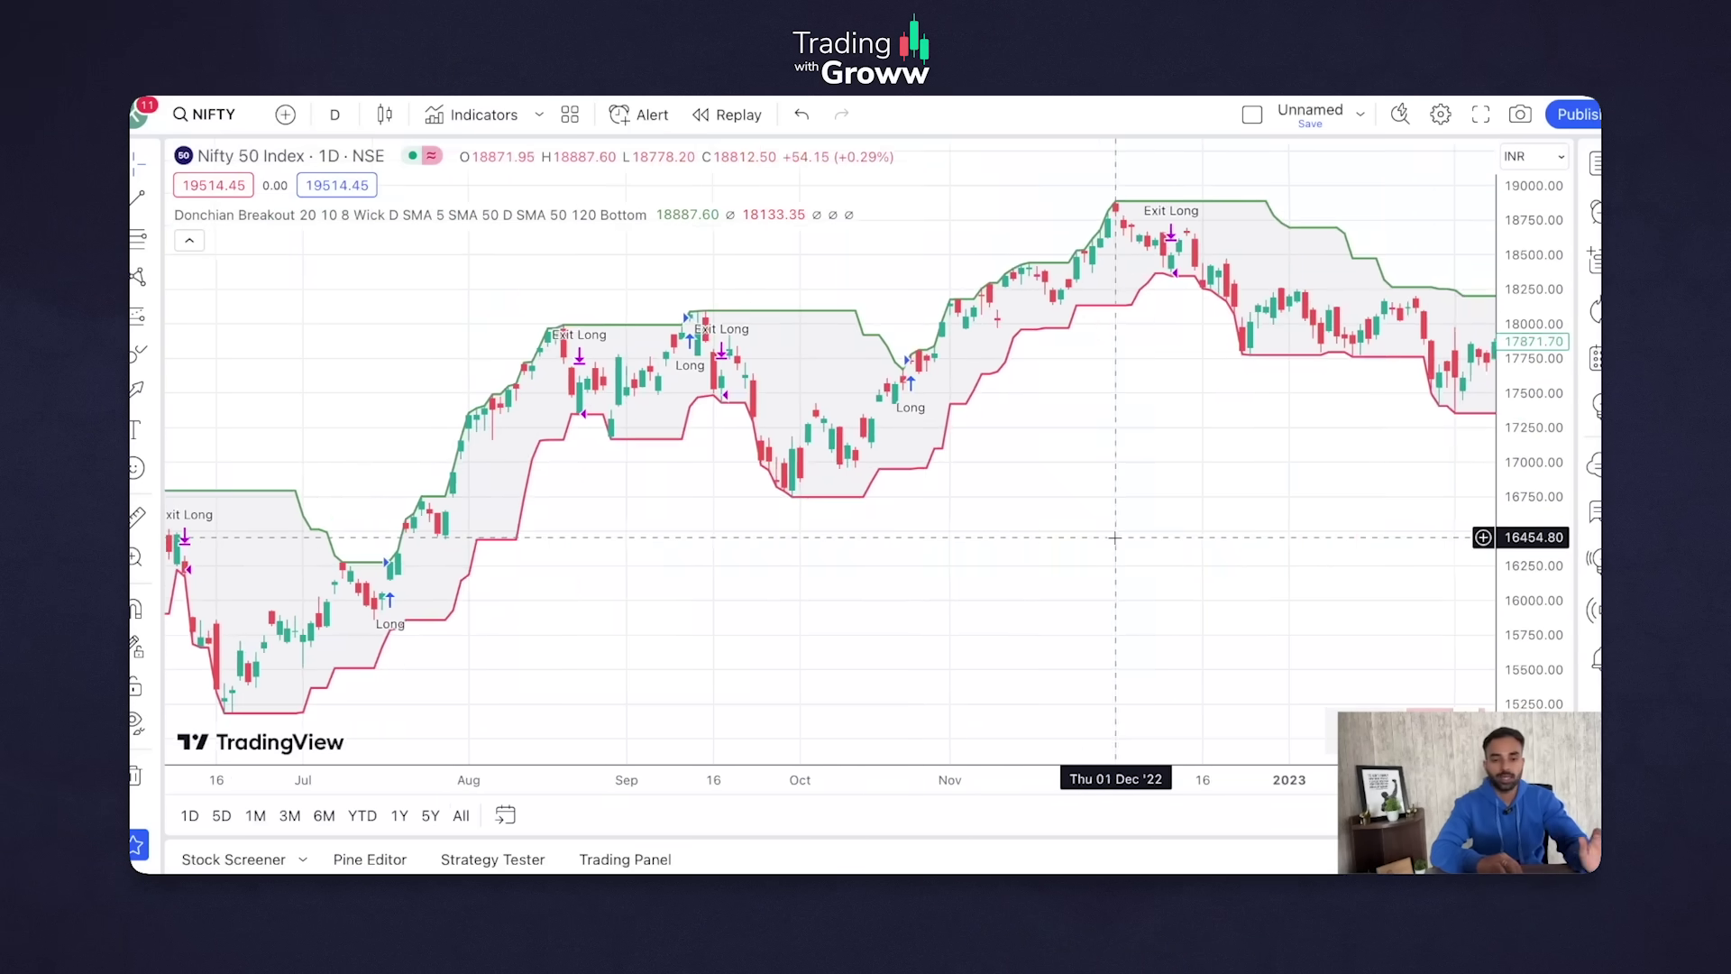
pyautogui.hscroll(3, 1116, 537)
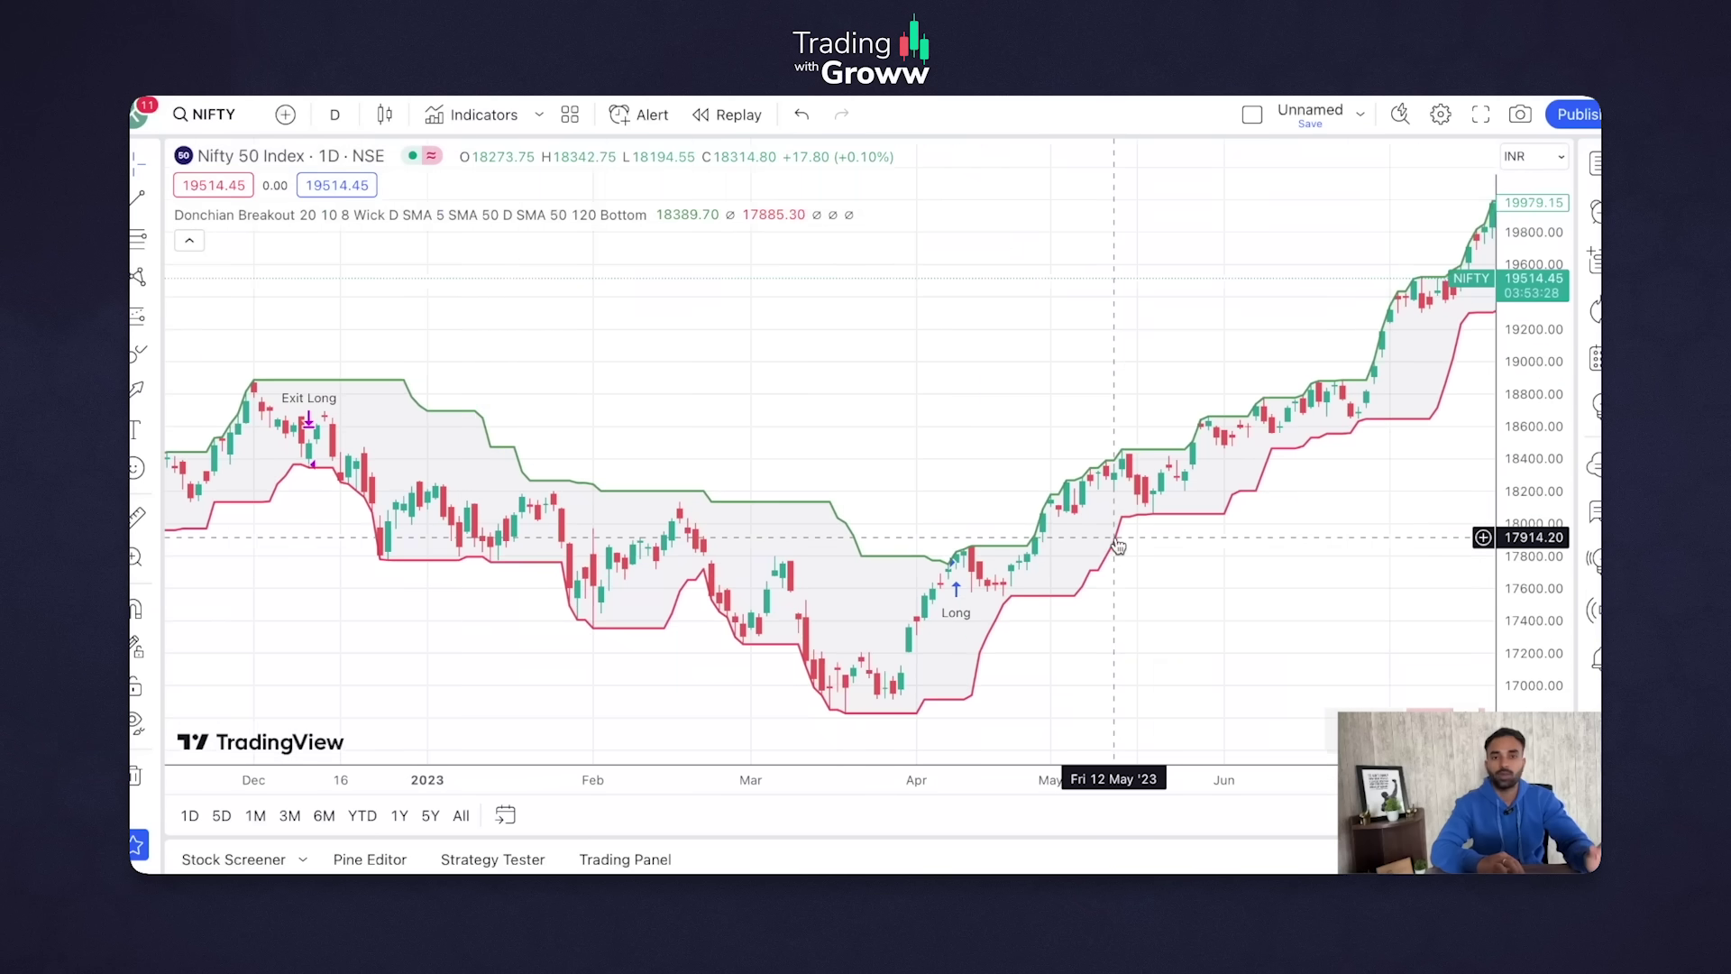
pyautogui.hscroll(7, 1118, 546)
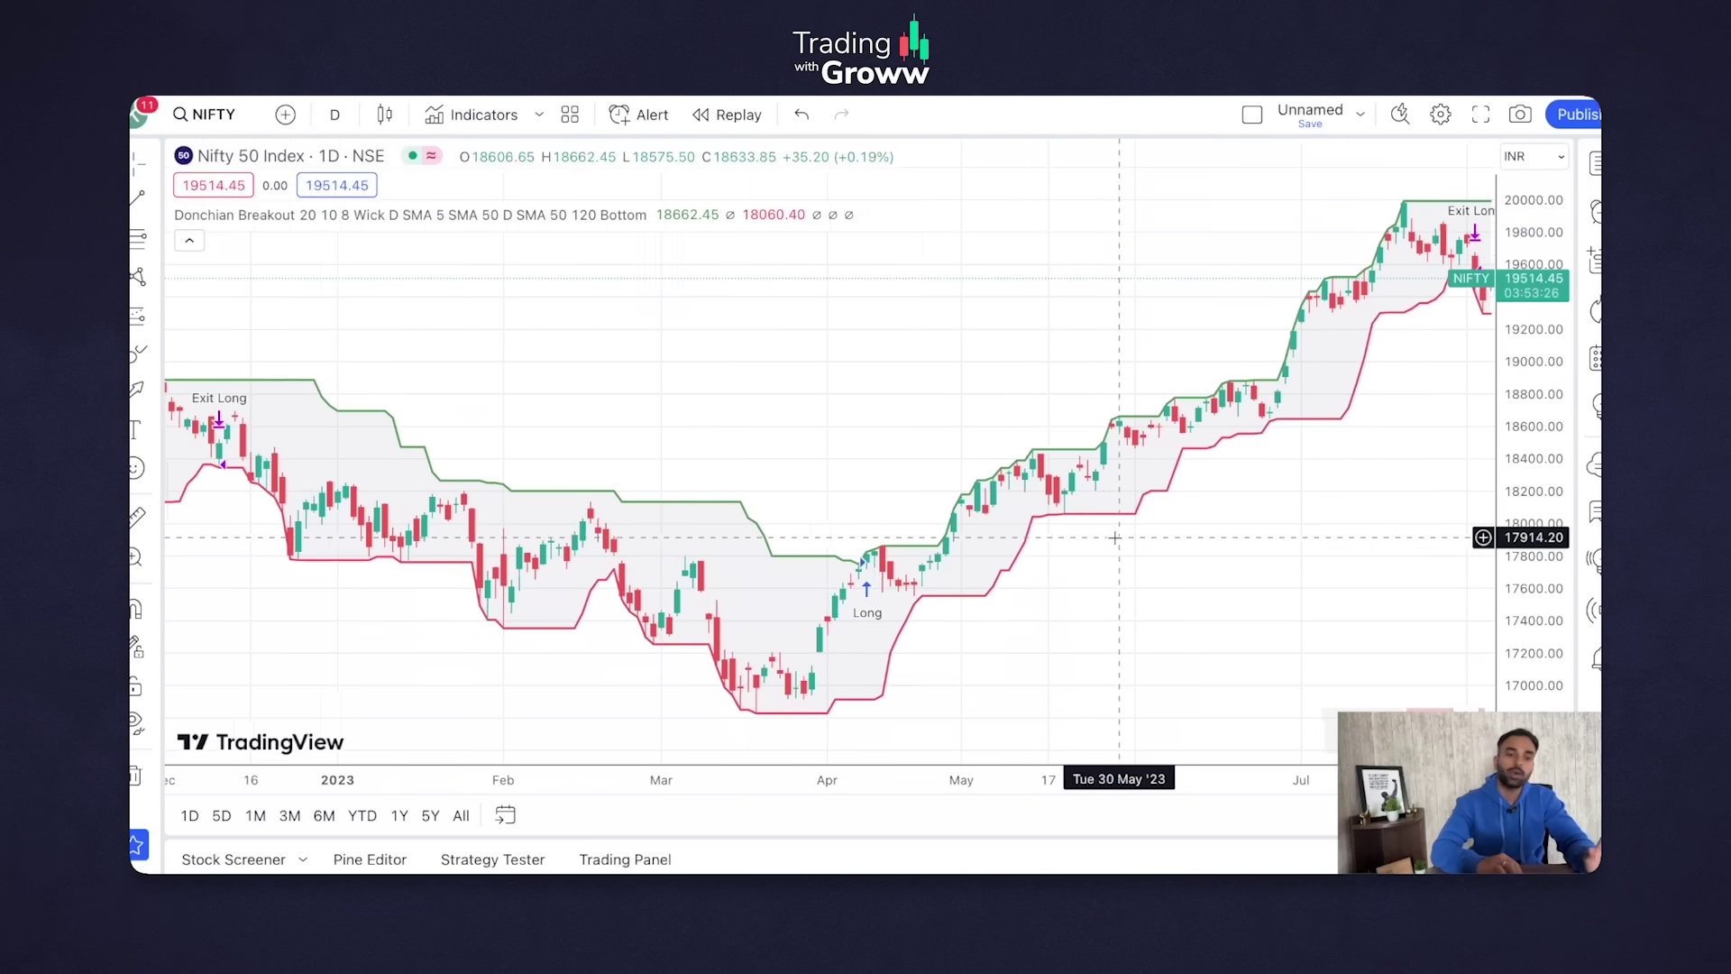
# Switch the chart to the BANKNIFTY index and review its Donchian long and exit signals from October 2022 to the latest candles
pyautogui.click(213, 115)
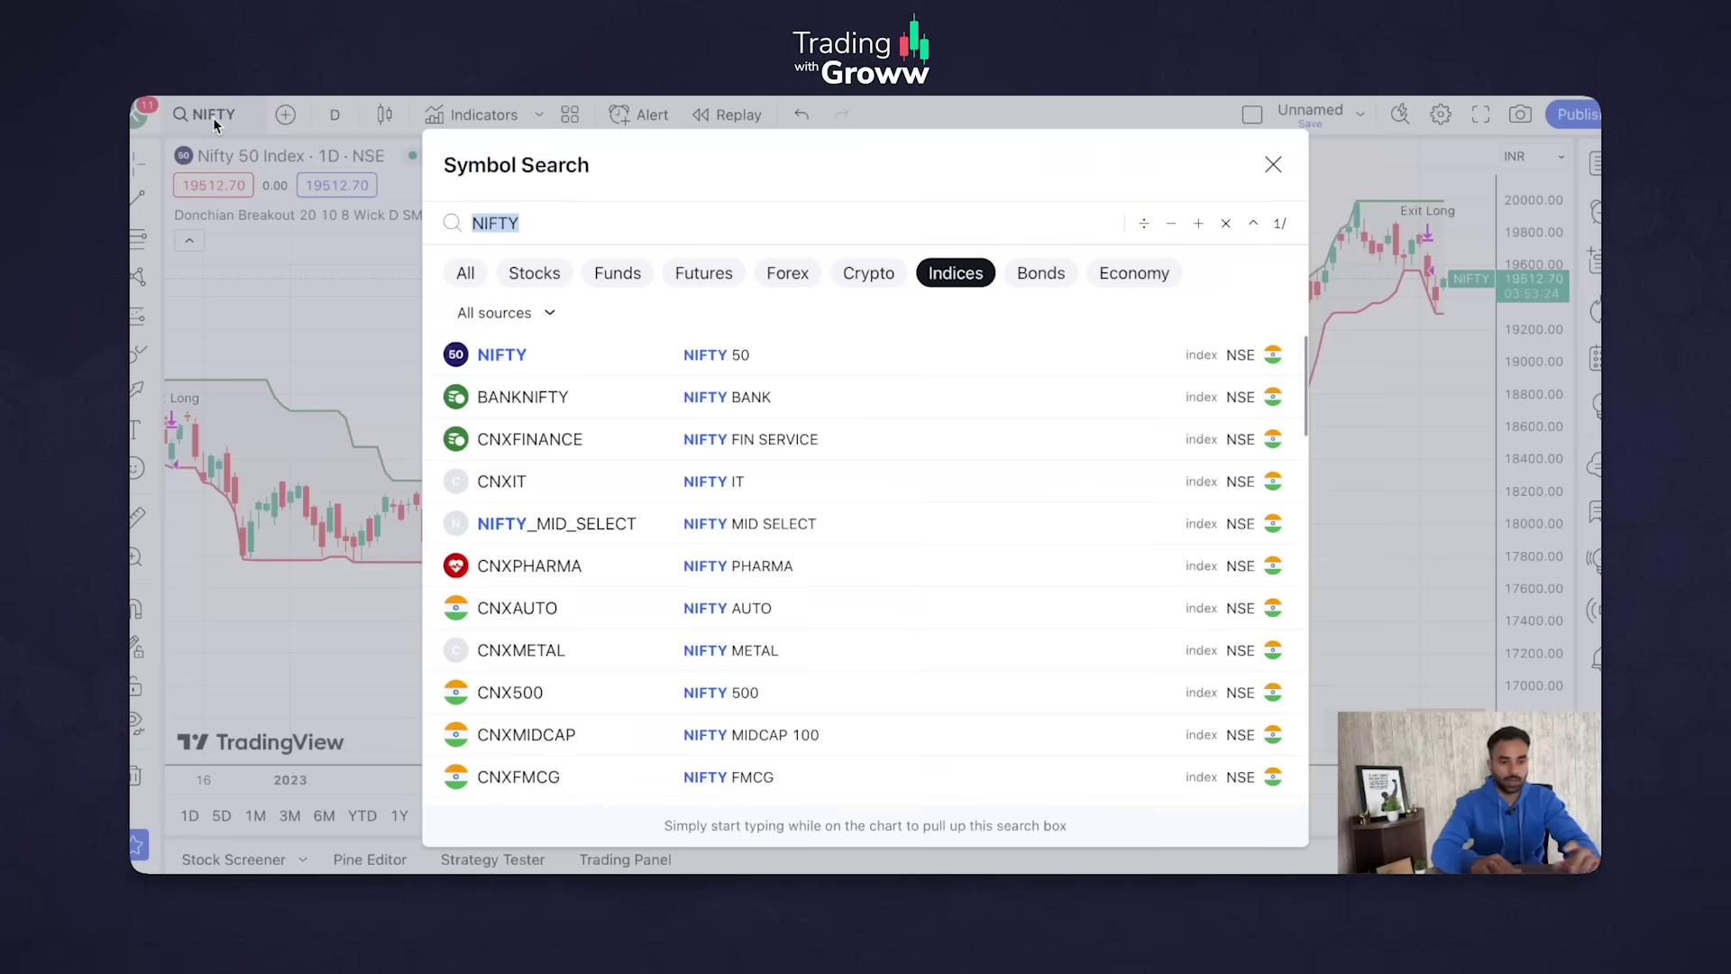
pyautogui.click(512, 389)
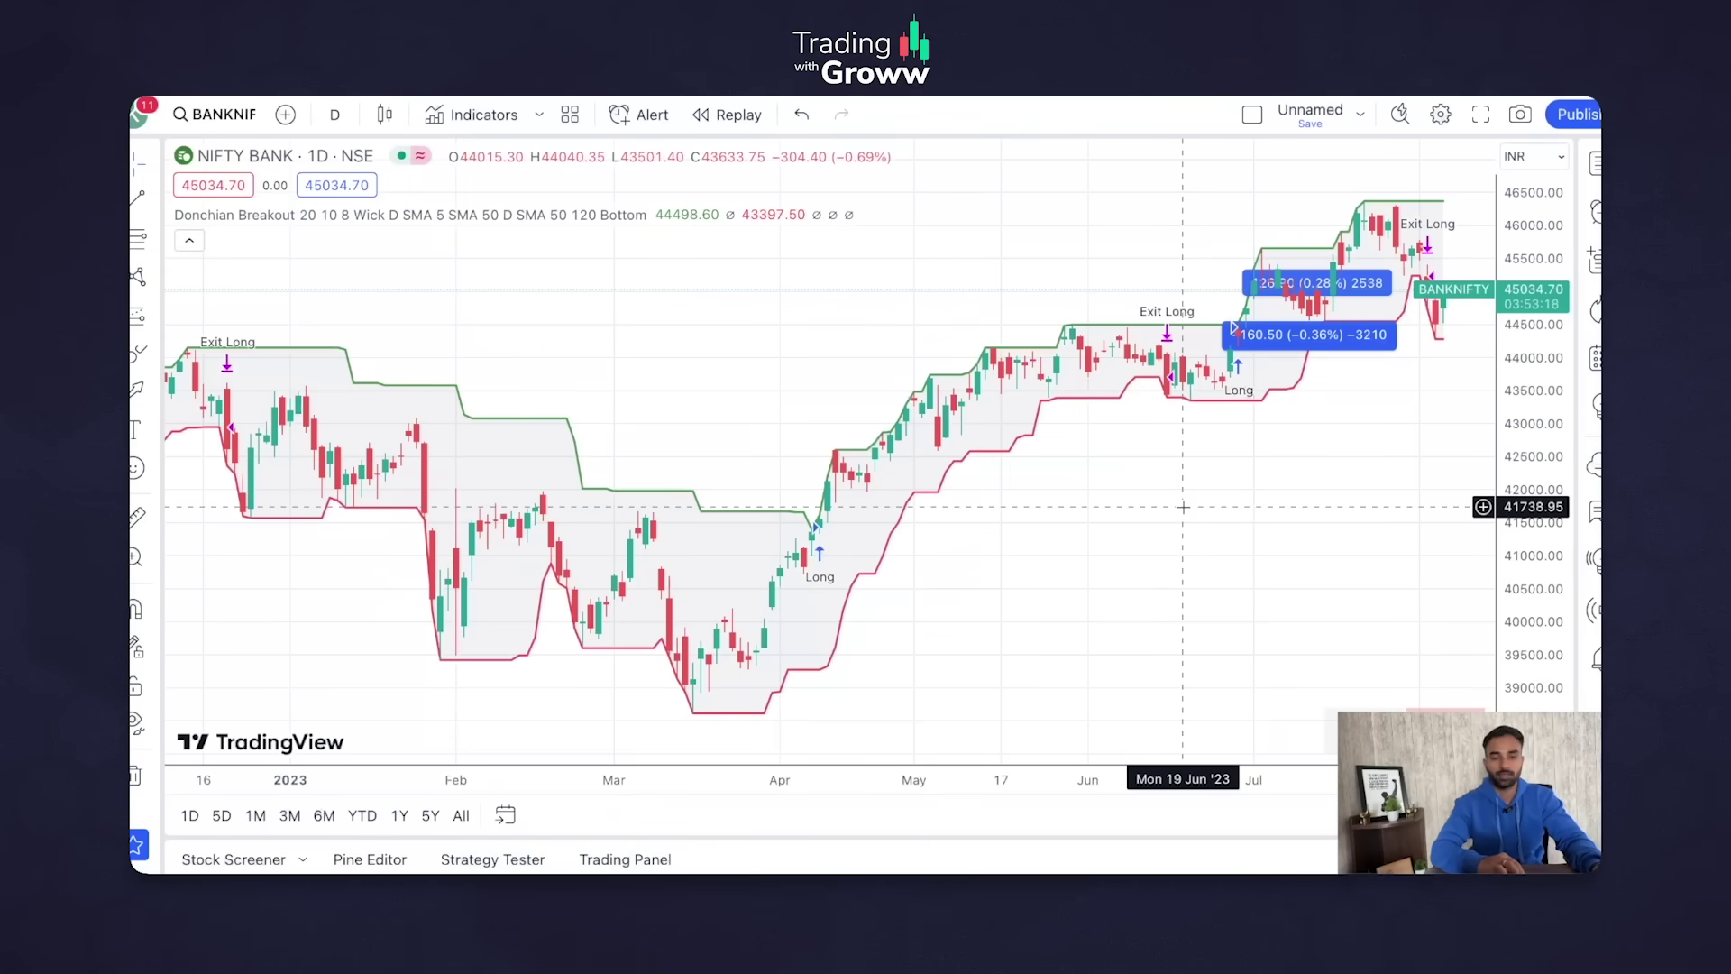
pyautogui.hscroll(-5, 1181, 505)
pyautogui.hscroll(-5, 1183, 508)
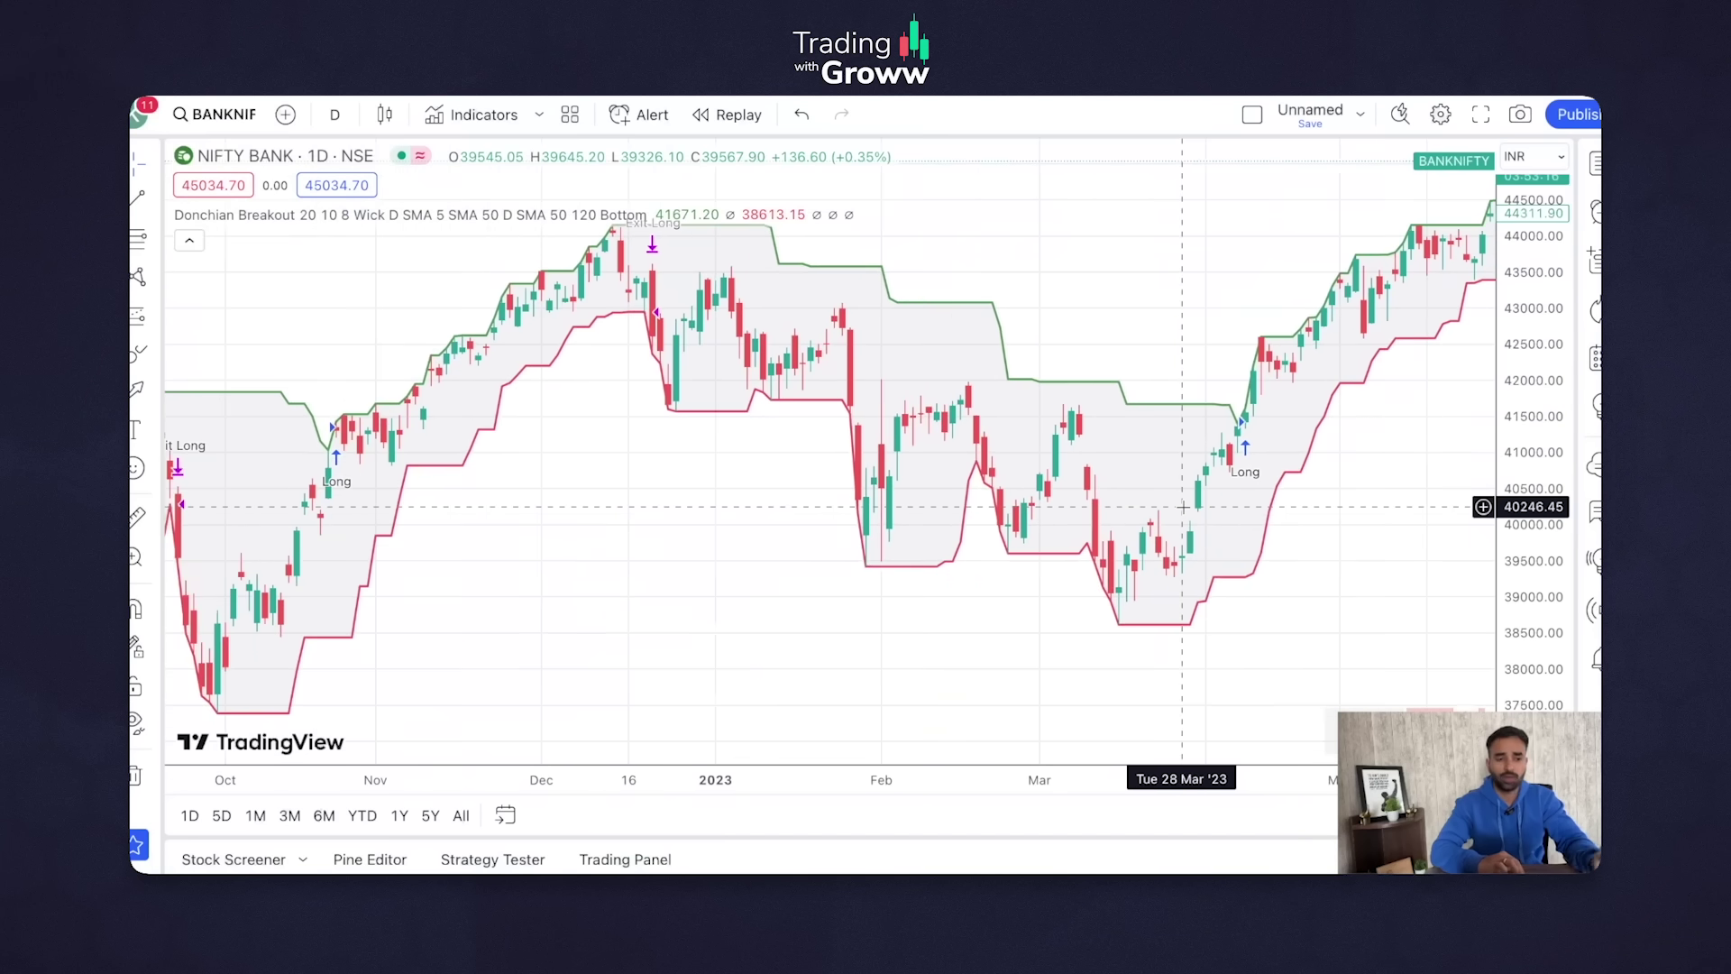
pyautogui.hscroll(5, 1183, 507)
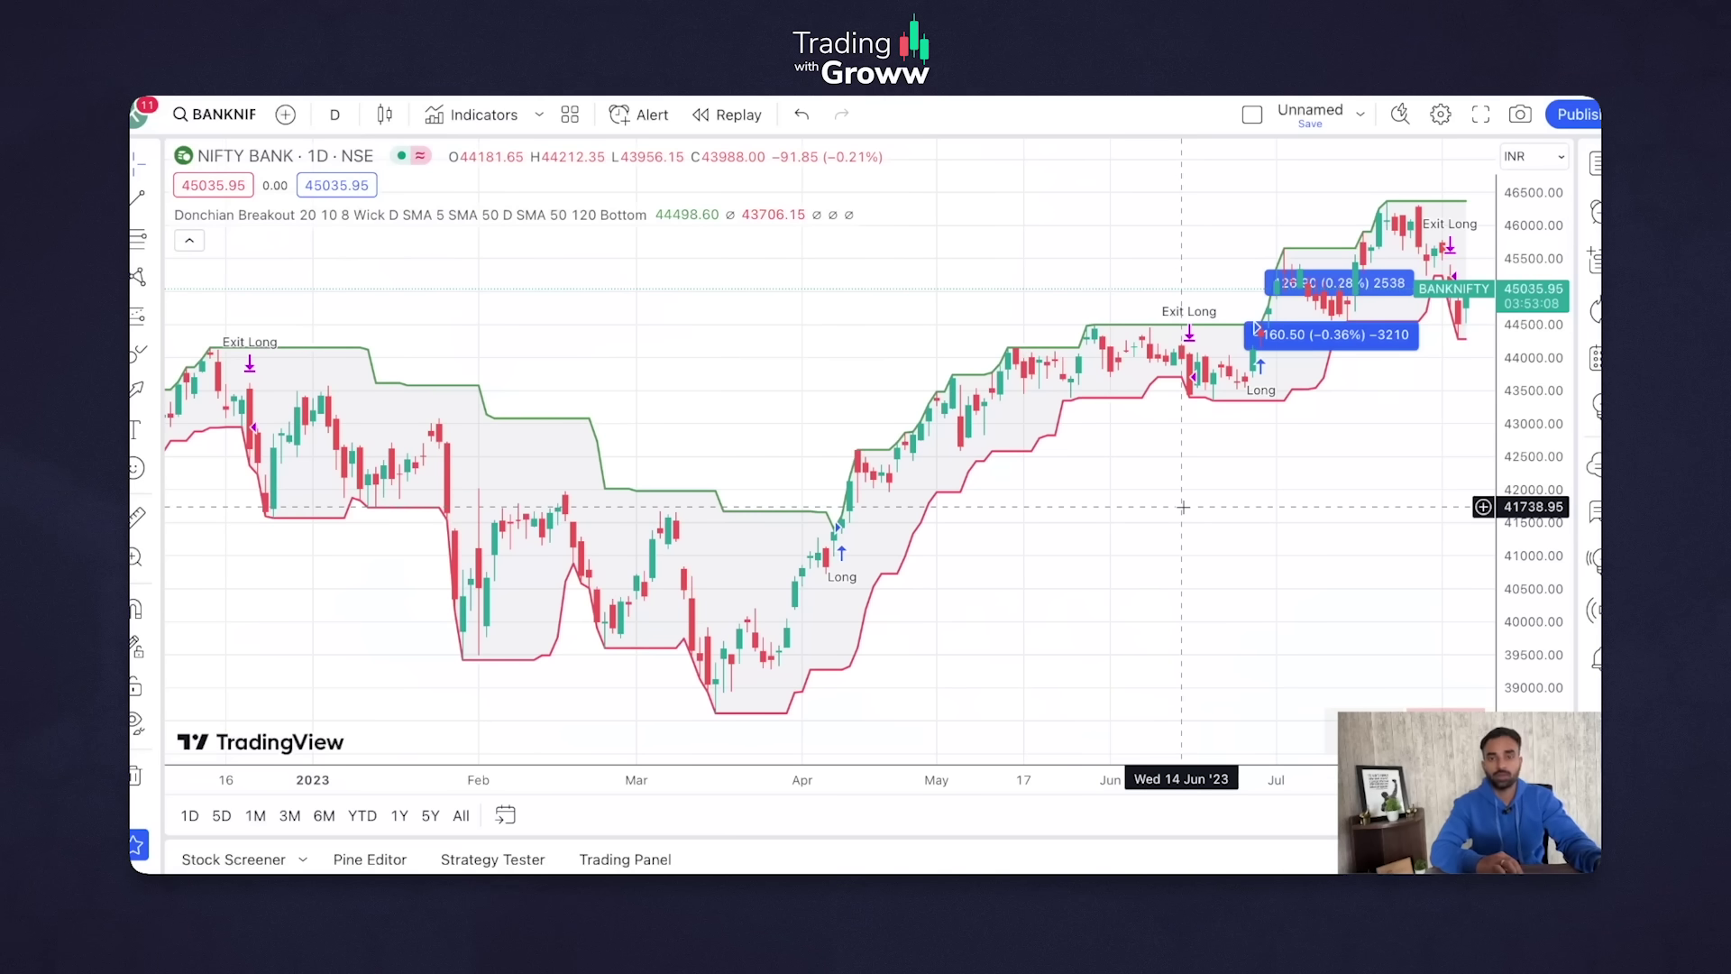
pyautogui.hscroll(3, 1183, 507)
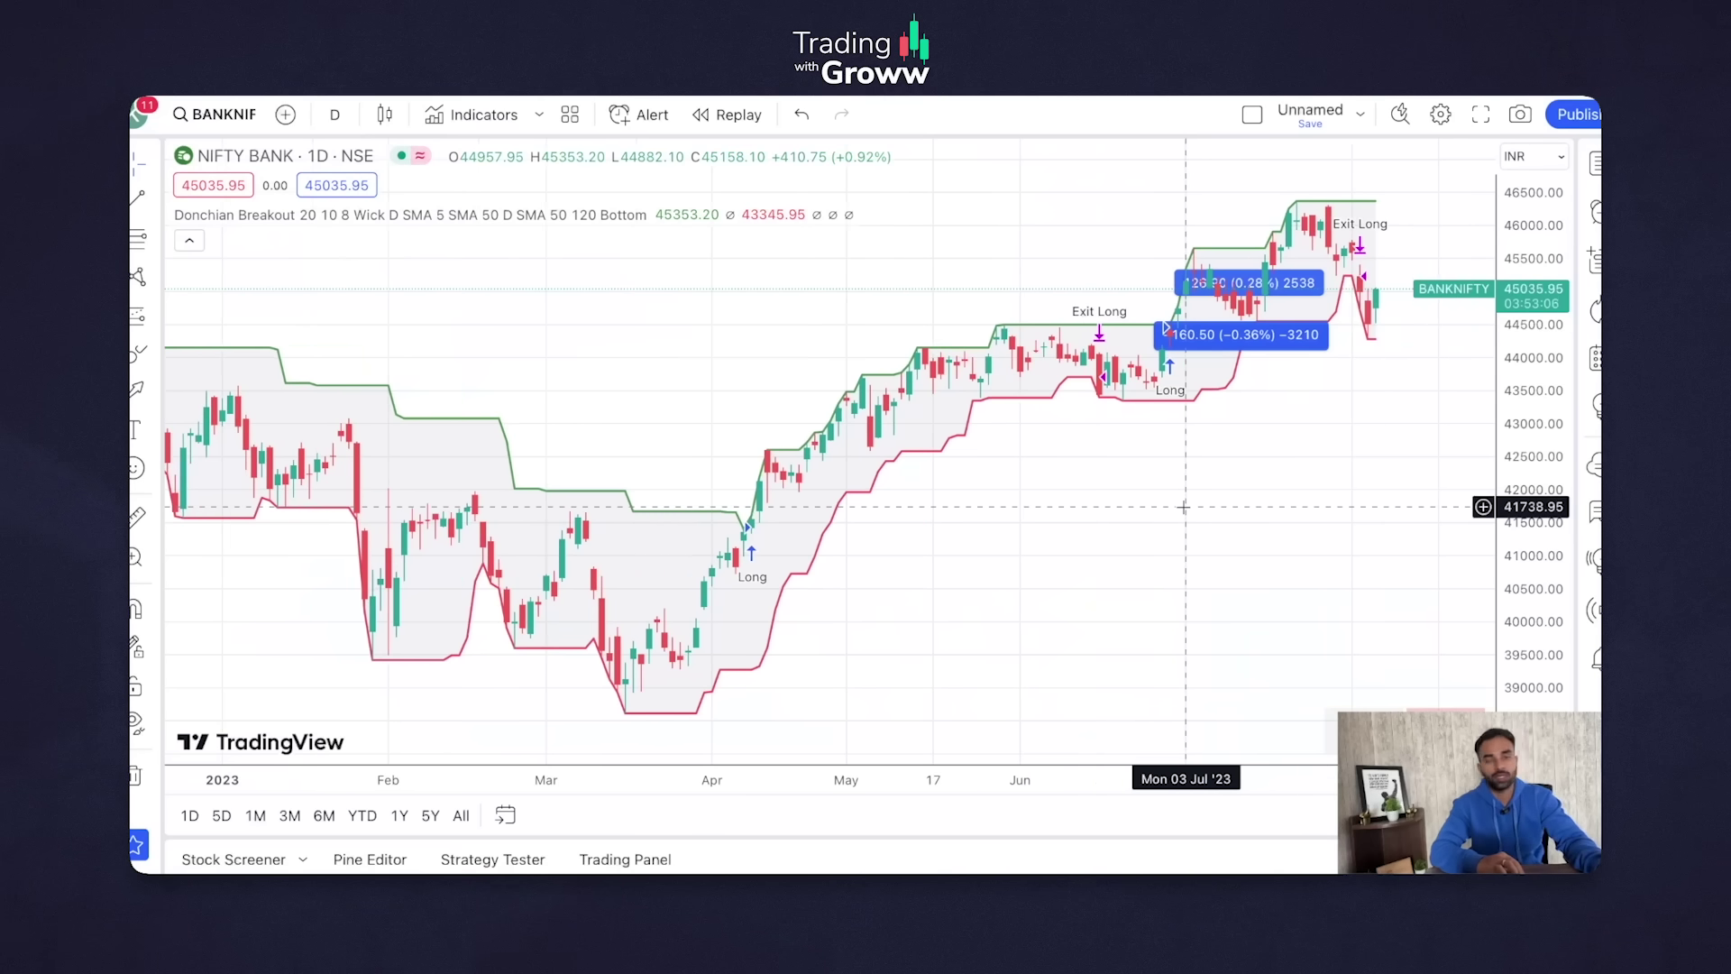